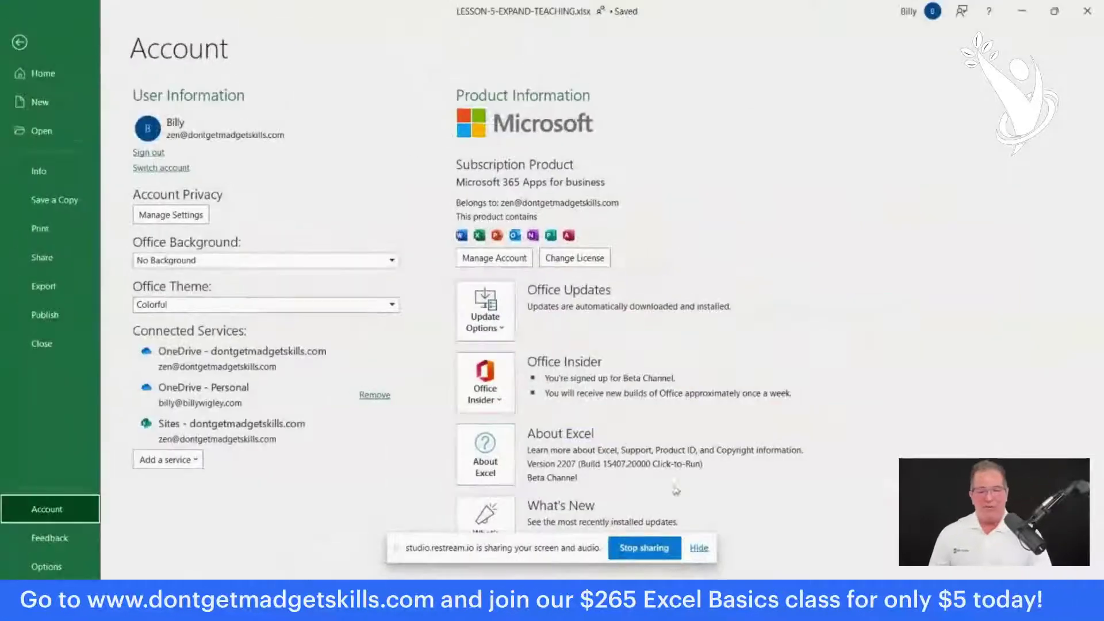
- Check the Excel version and update channel in the account information and return to the worksheet
{"action": "left_click", "coordinate": [44, 50]}
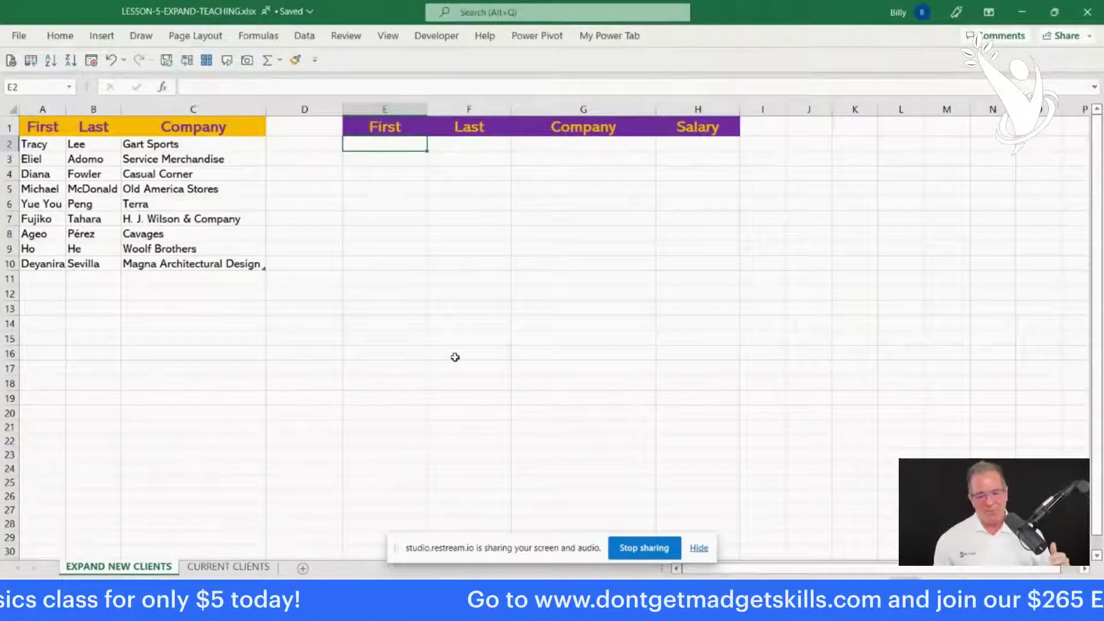
{"action": "left_click", "coordinate": [22, 35]}
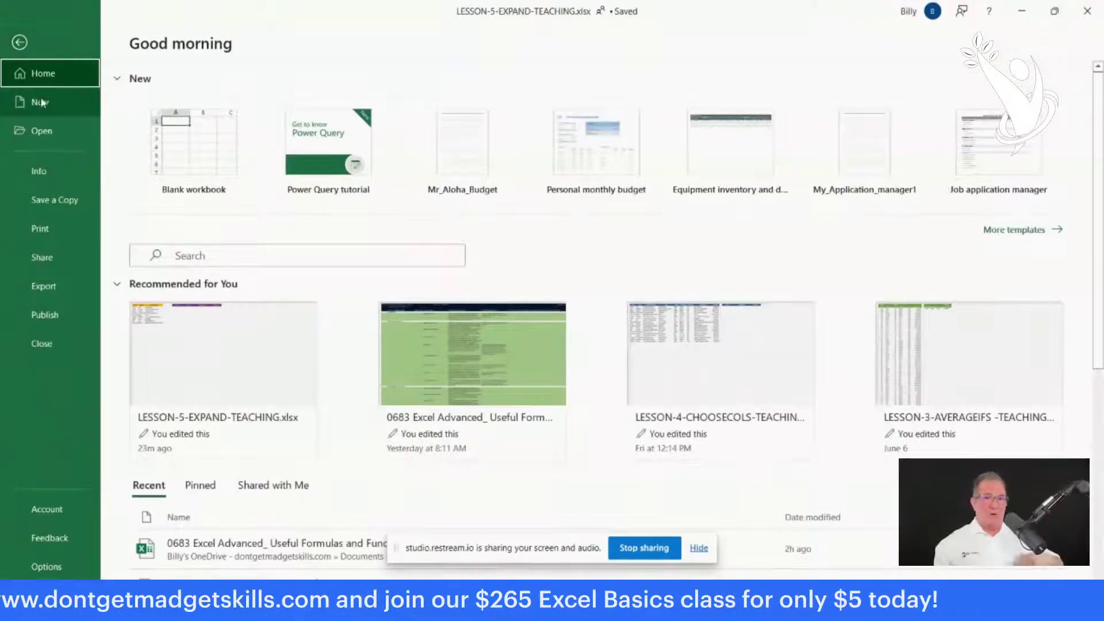
{"action": "left_click", "coordinate": [68, 509]}
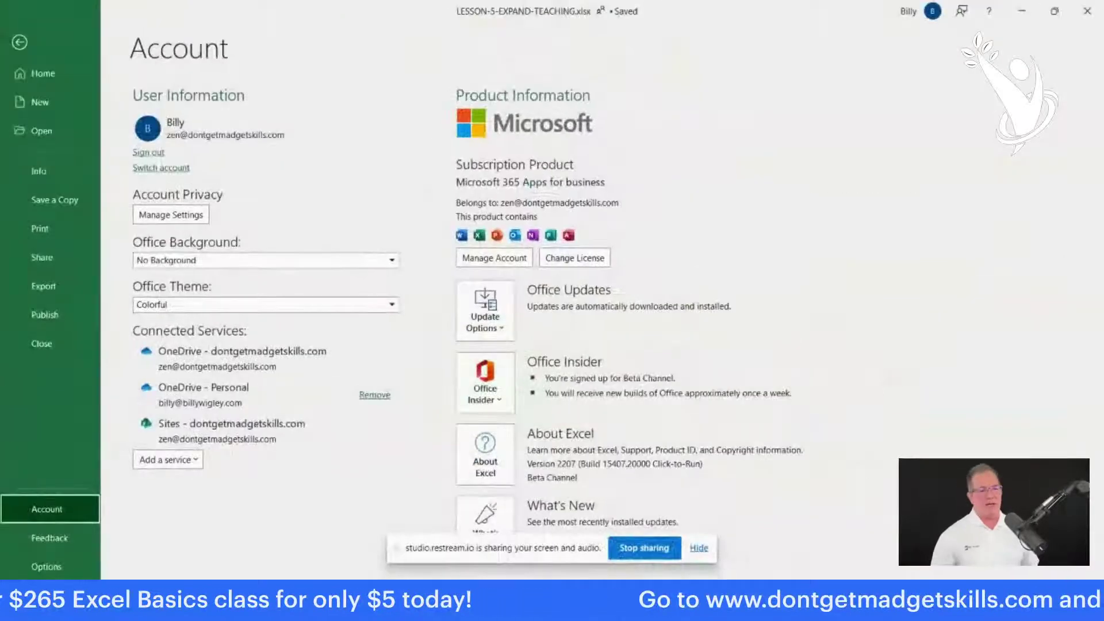
{"action": "left_click", "coordinate": [20, 42]}
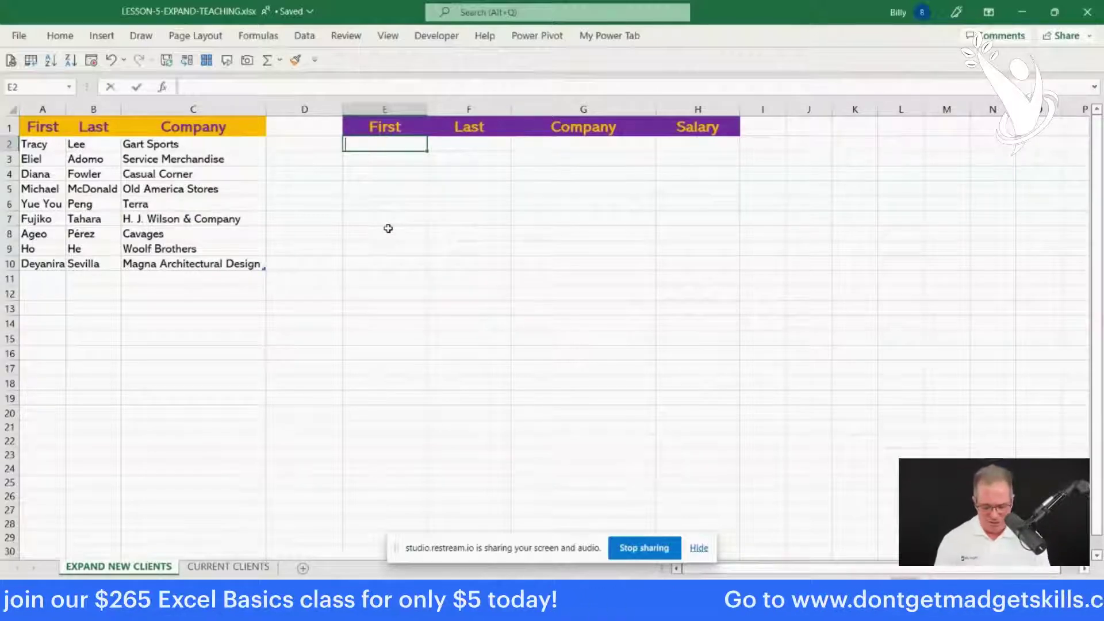
- Start a formula in cell E2 with the EXPAND function
{"action": "type", "text": "=exp"}
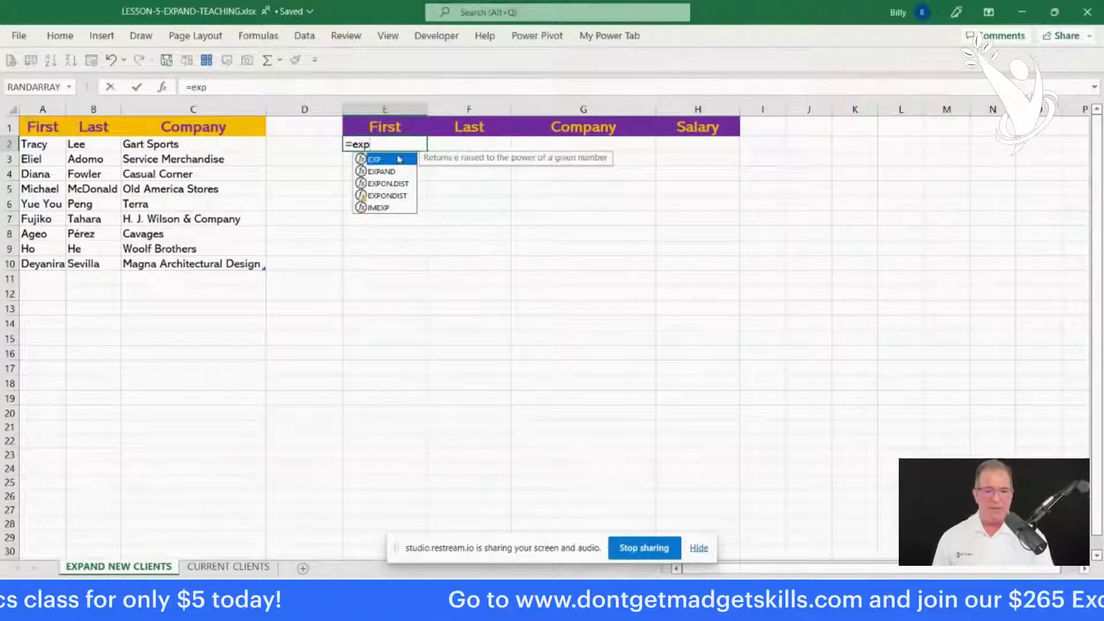
{"action": "left_click", "coordinate": [401, 172]}
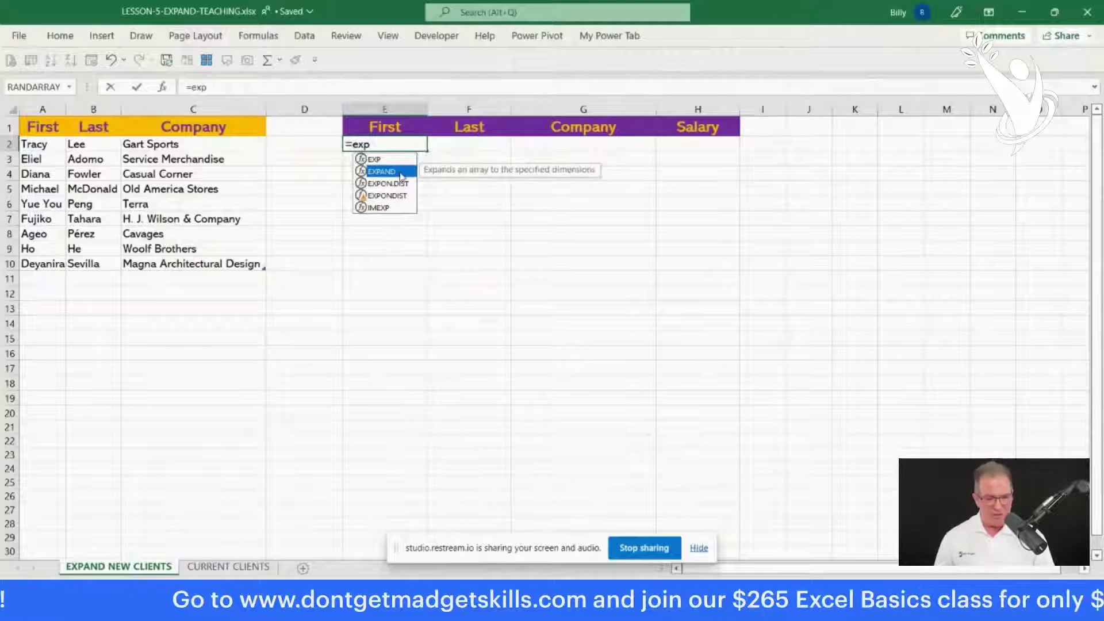
{"action": "double_click", "coordinate": [401, 172]}
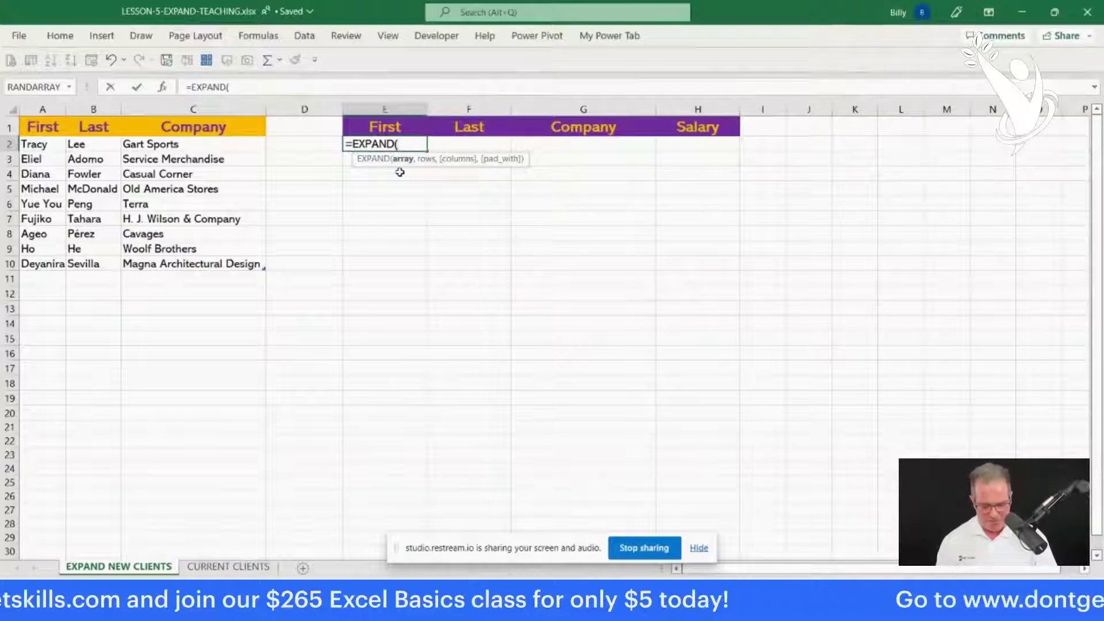
{"action": "left_click_drag", "start_coordinate": [411, 192], "coordinate": [411, 274]}
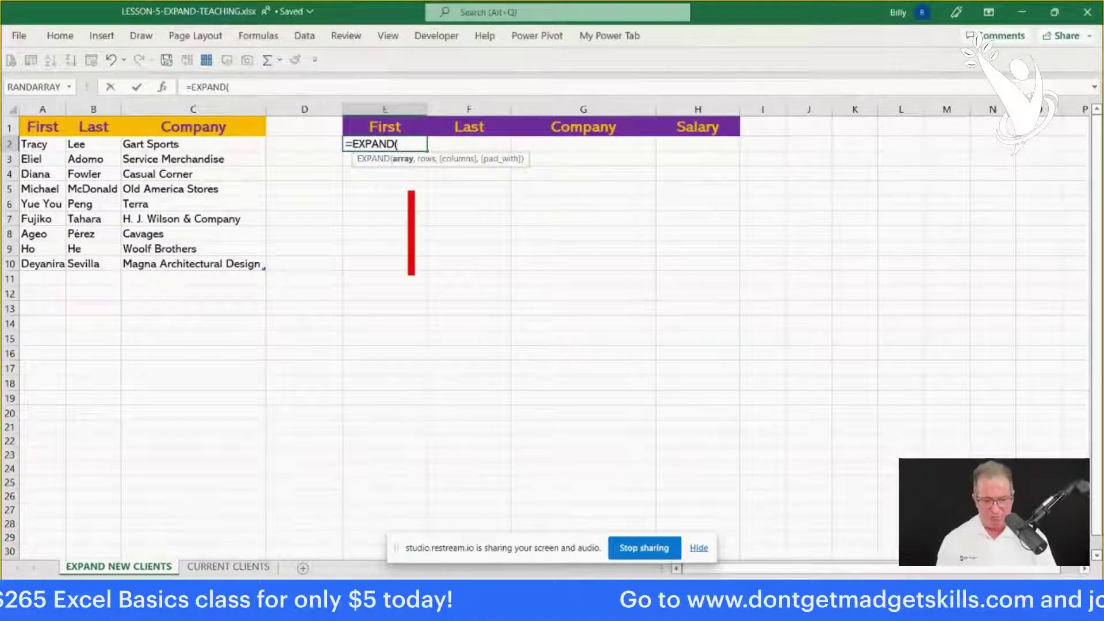
{"action": "type", "text": "Shif"}
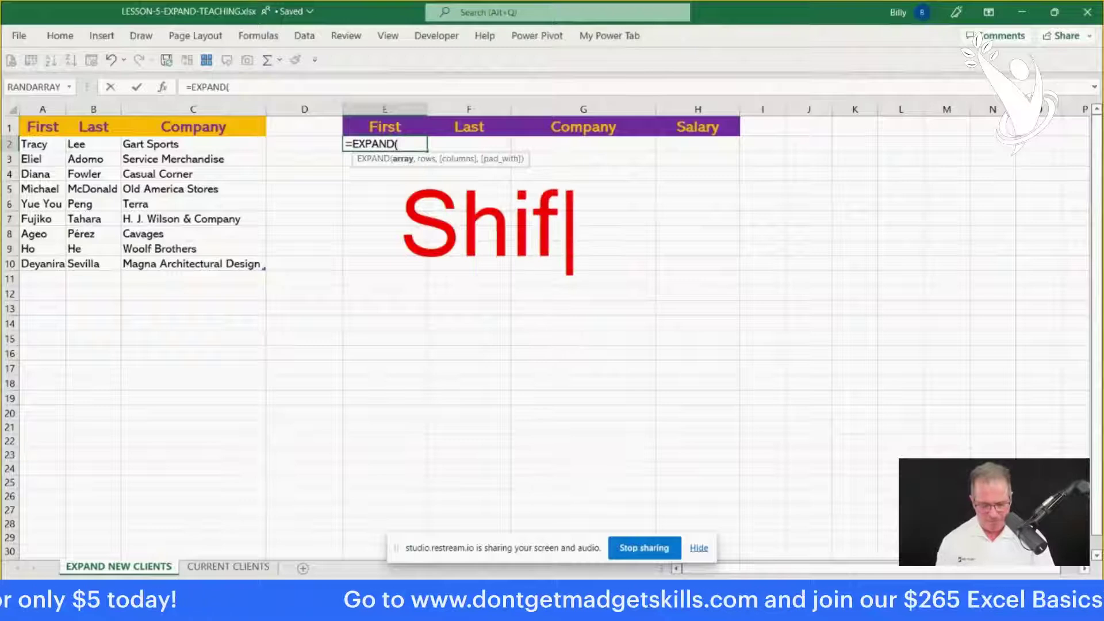
{"action": "type", "text": "t+F3"}
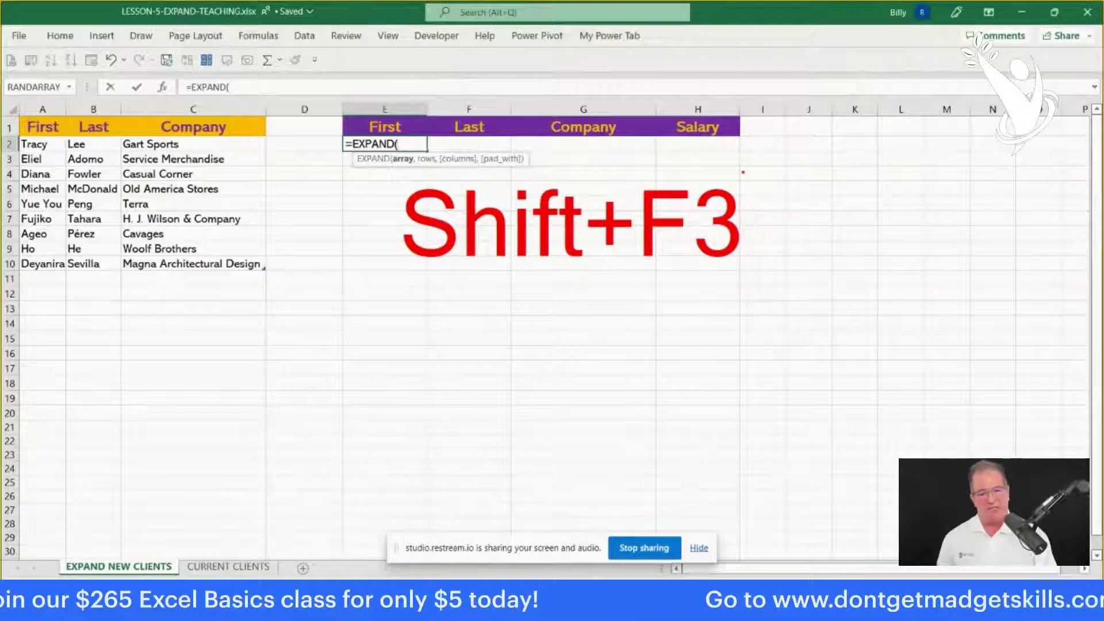
{"action": "key", "text": "Escape"}
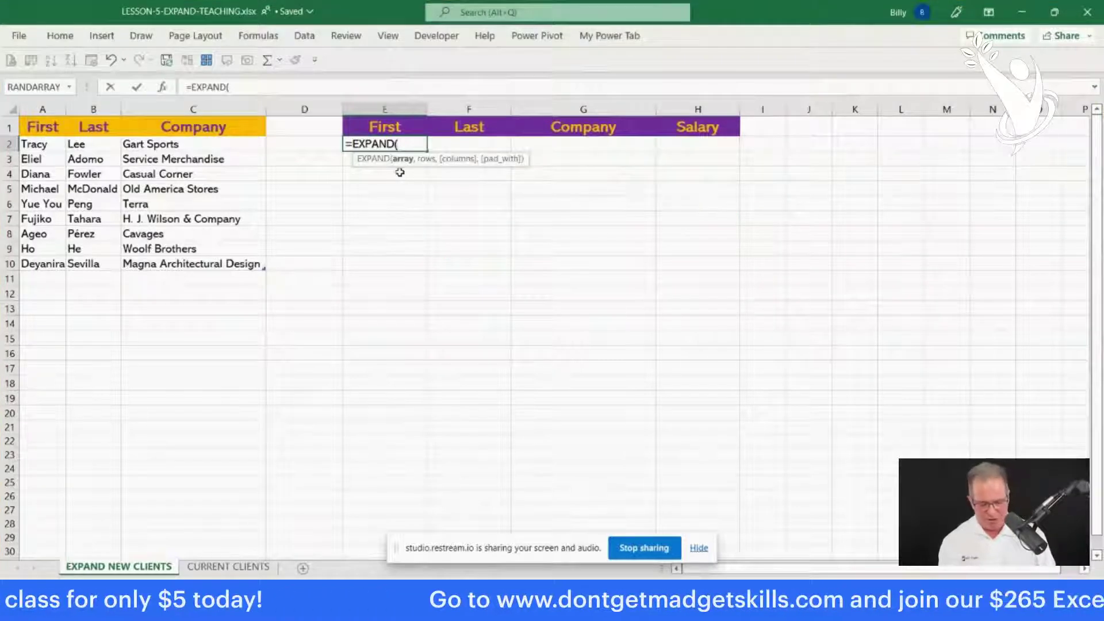
- Bring up the Function Arguments dialog for EXPAND and review its Rows and Columns arguments
{"action": "key", "text": "shift+F3"}
{"action": "left_click_drag", "start_coordinate": [467, 248], "coordinate": [475, 181]}
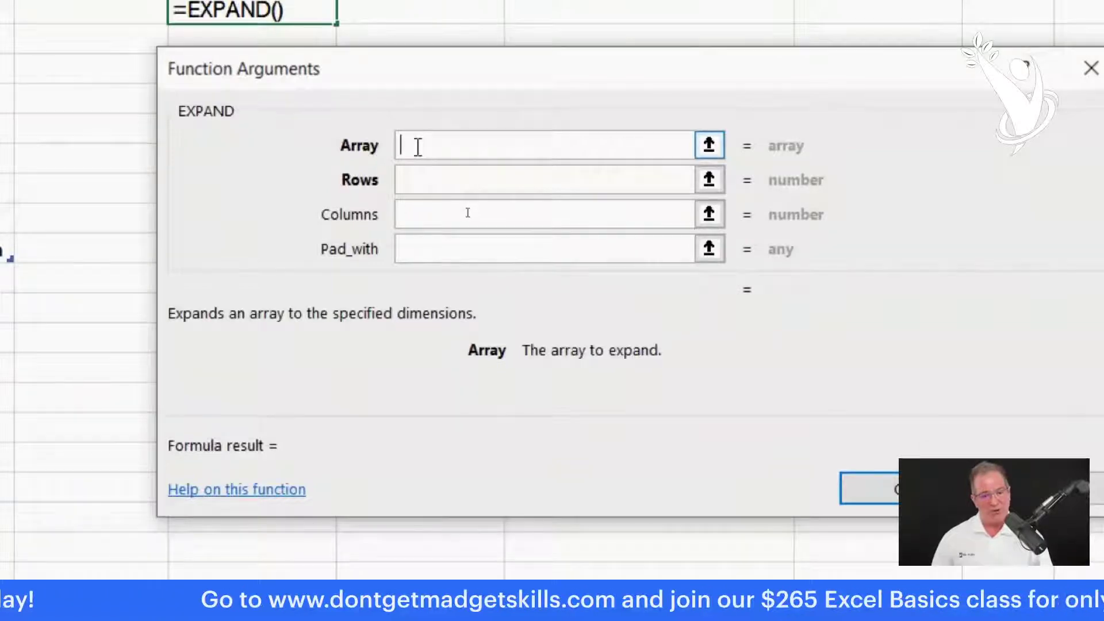
{"action": "left_click", "coordinate": [412, 181]}
{"action": "left_click", "coordinate": [410, 212]}
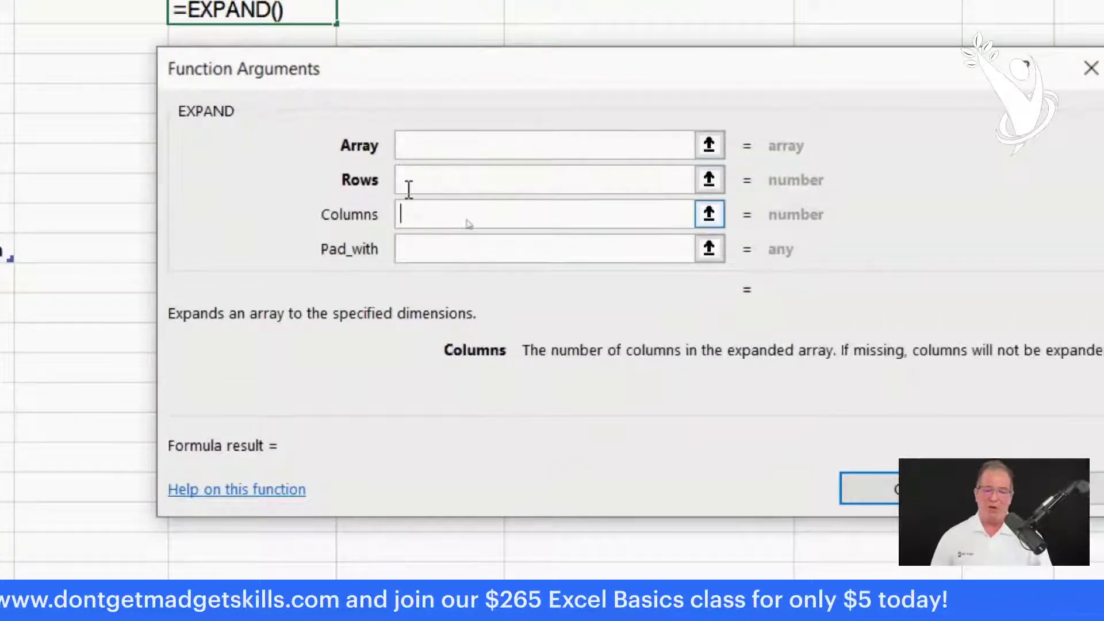
- Set the EXPAND array to the New_members table (A2:C10) and the number of columns to 4, leaving the rows empty
{"action": "left_click", "coordinate": [424, 145]}
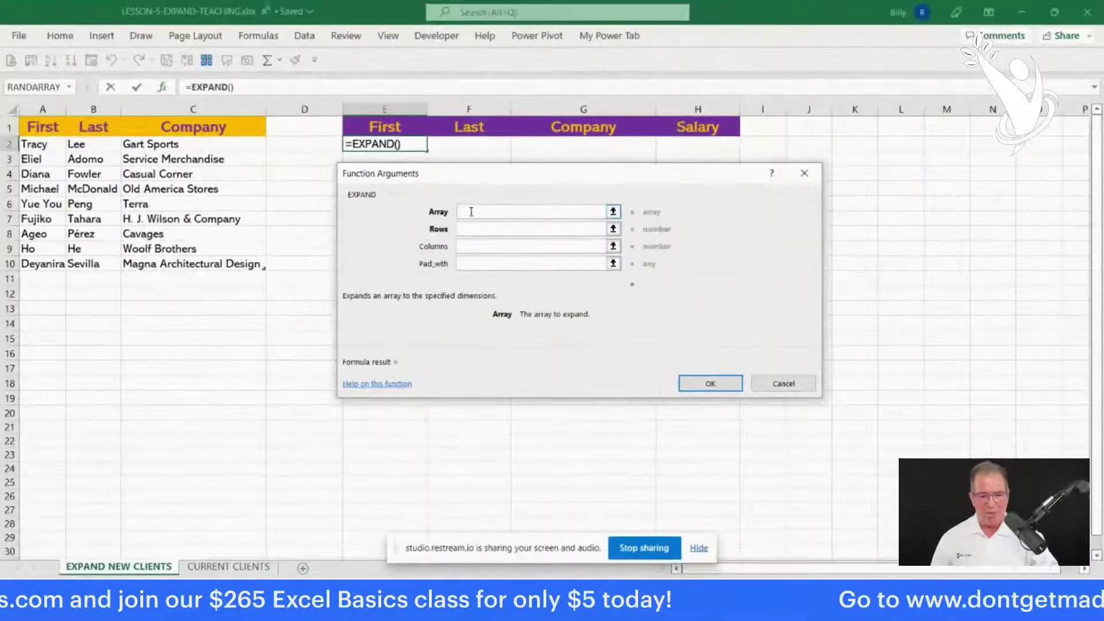
{"action": "left_click_drag", "start_coordinate": [34, 144], "coordinate": [218, 262]}
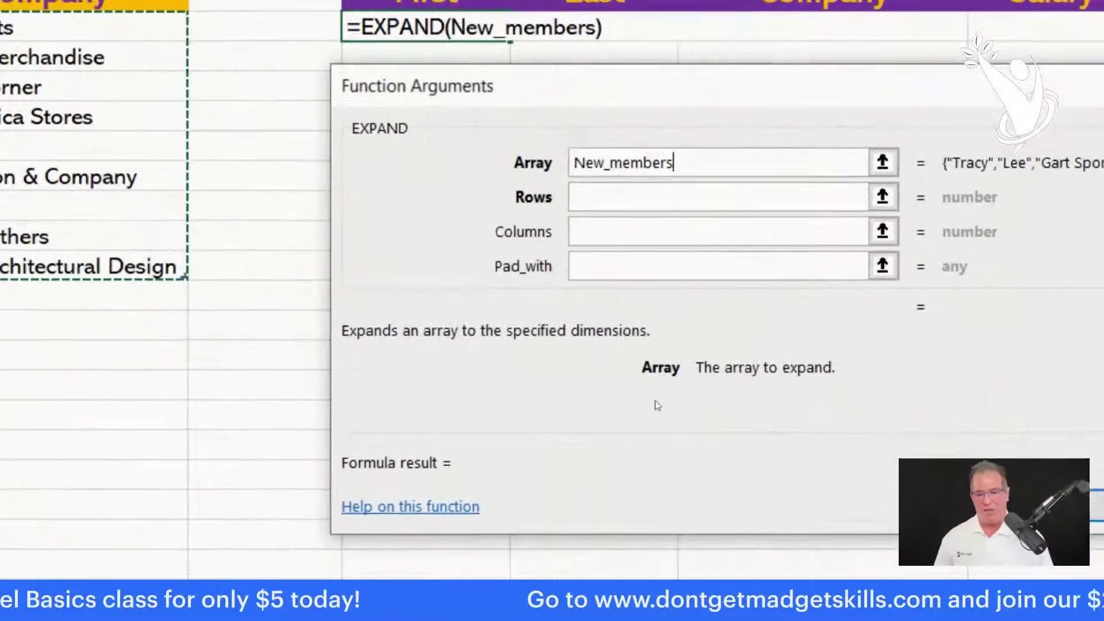
{"action": "left_click", "coordinate": [678, 235]}
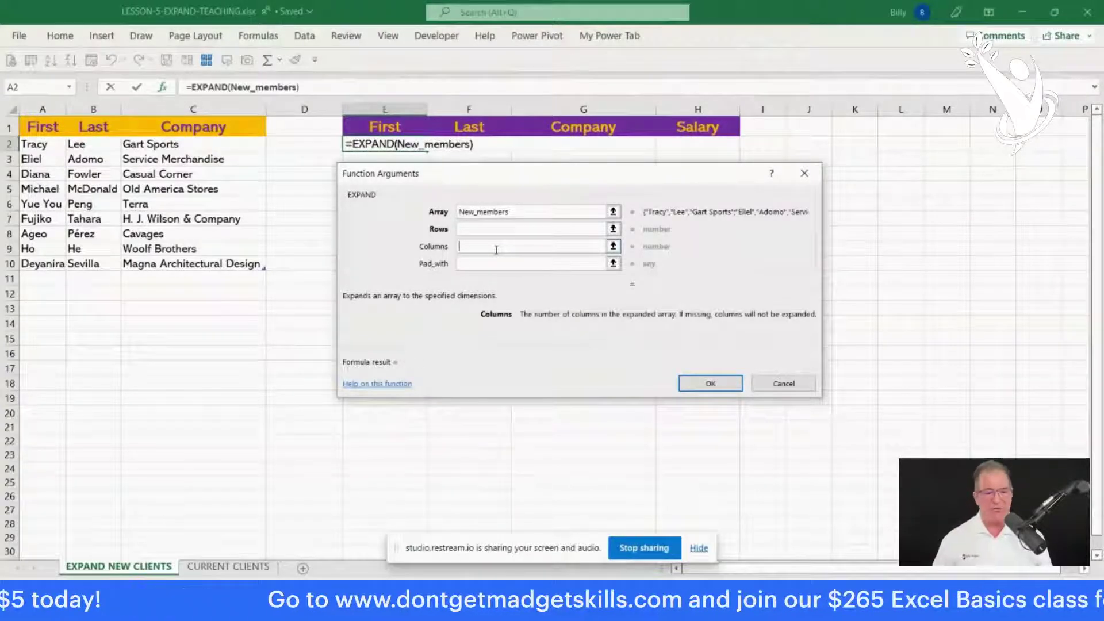
{"action": "type", "text": "4"}
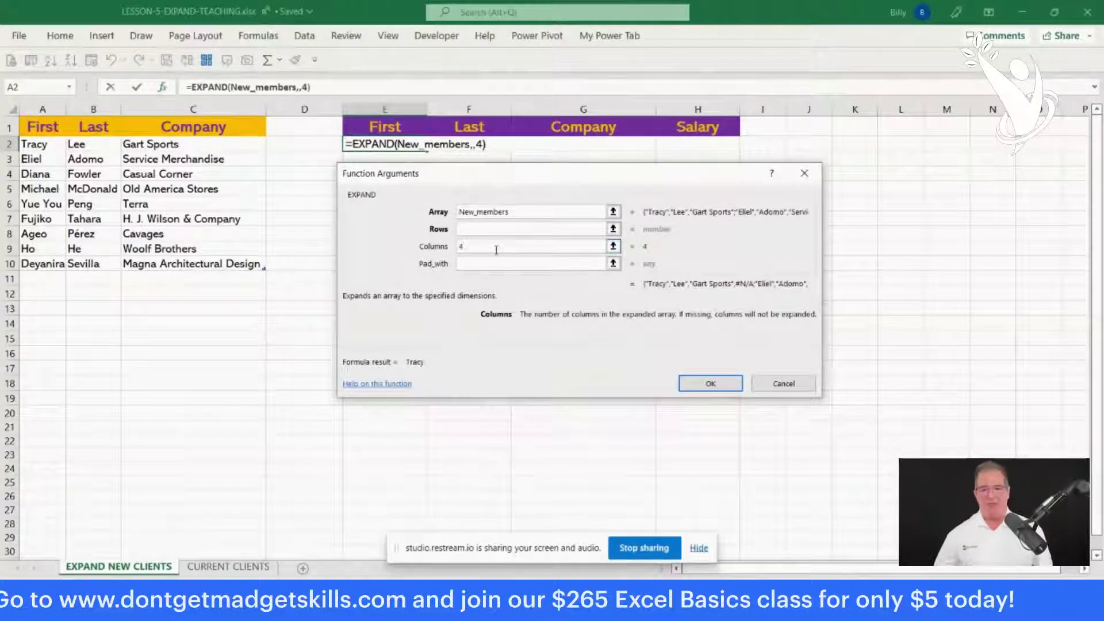
- Set the EXPAND pad value to New Clients and confirm the formula
{"action": "left_click", "coordinate": [501, 265]}
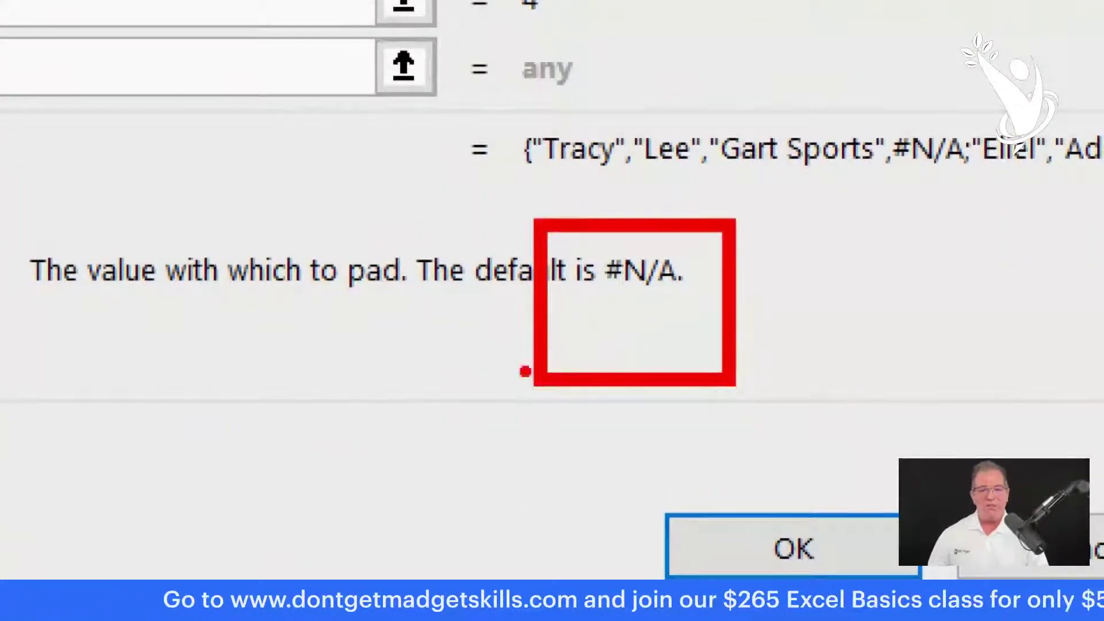
{"action": "left_click_drag", "start_coordinate": [345, 298], "coordinate": [389, 296]}
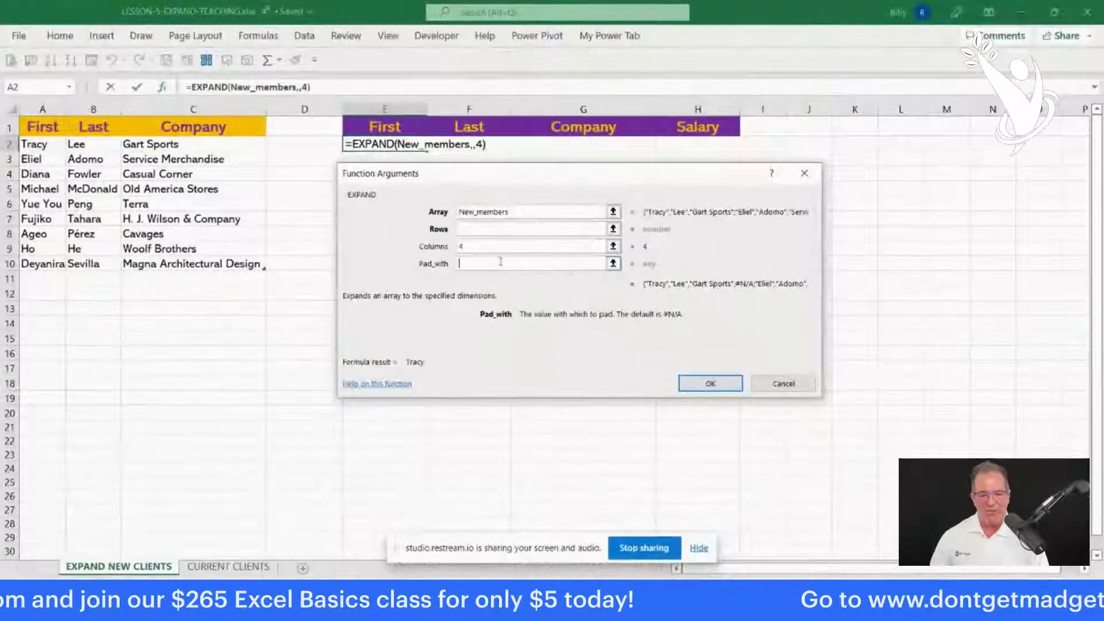
{"action": "type", "text": "New"}
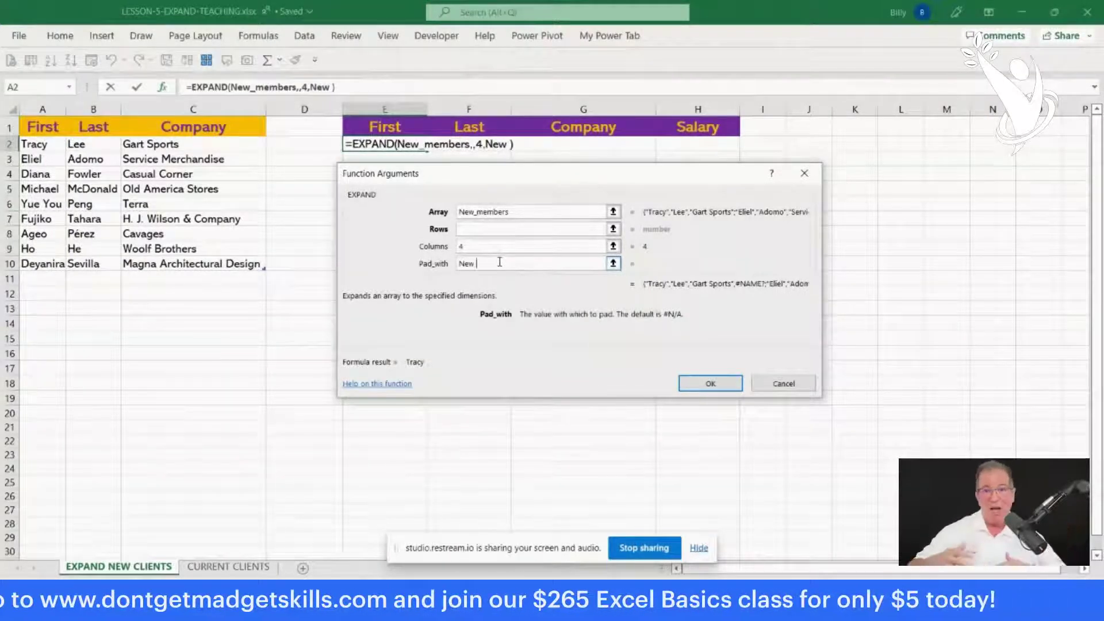
{"action": "type", "text": " Clients"}
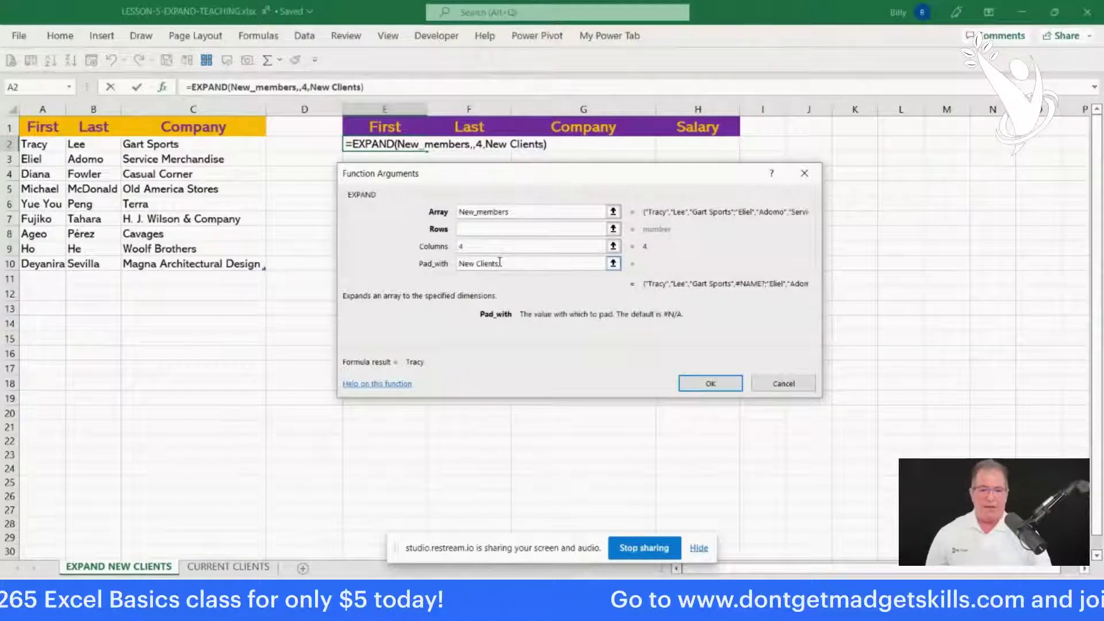
{"action": "left_click", "coordinate": [690, 383]}
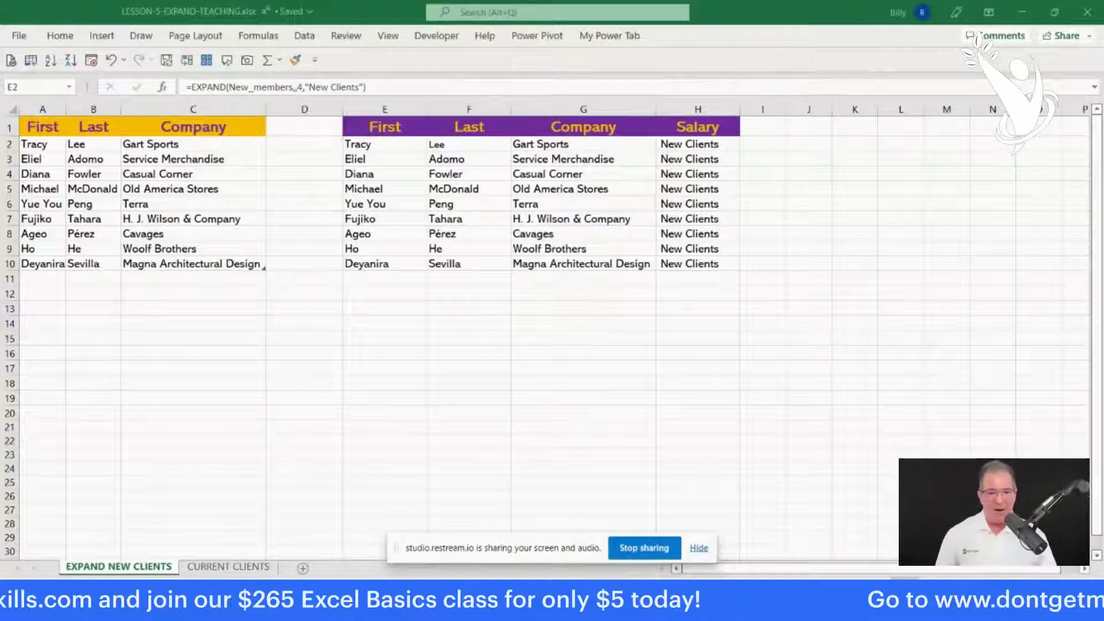
- Inspect the EXPAND formula in cell E2 and the table on the CURRENT CLIENTS sheet, and return to the EXPAND NEW CLIENTS sheet
{"action": "left_click", "coordinate": [389, 147]}
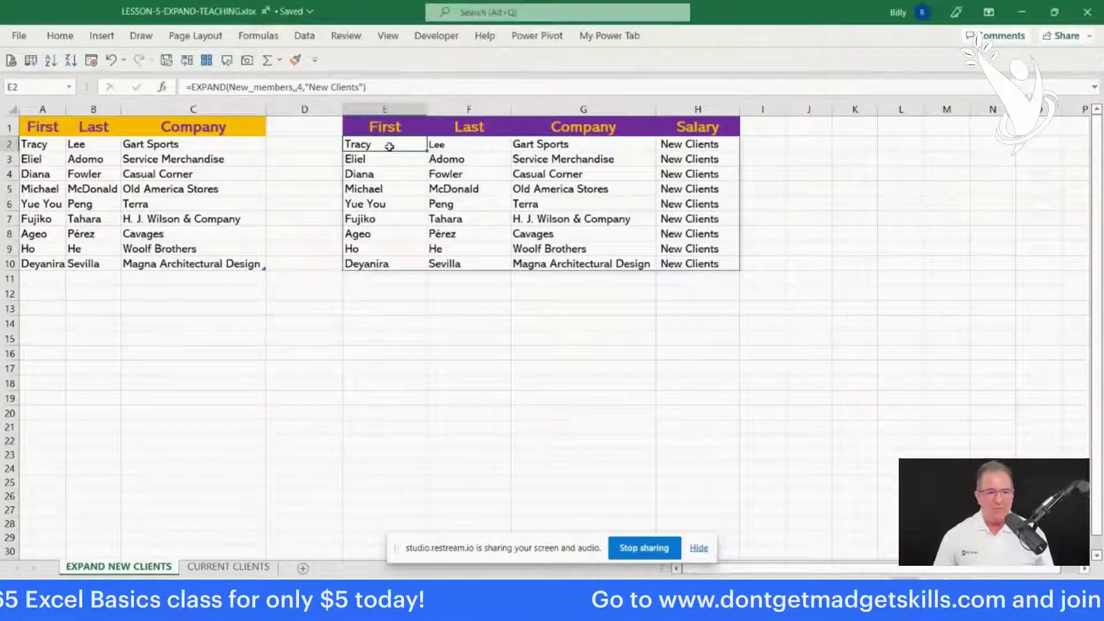
{"action": "double_click", "coordinate": [389, 147]}
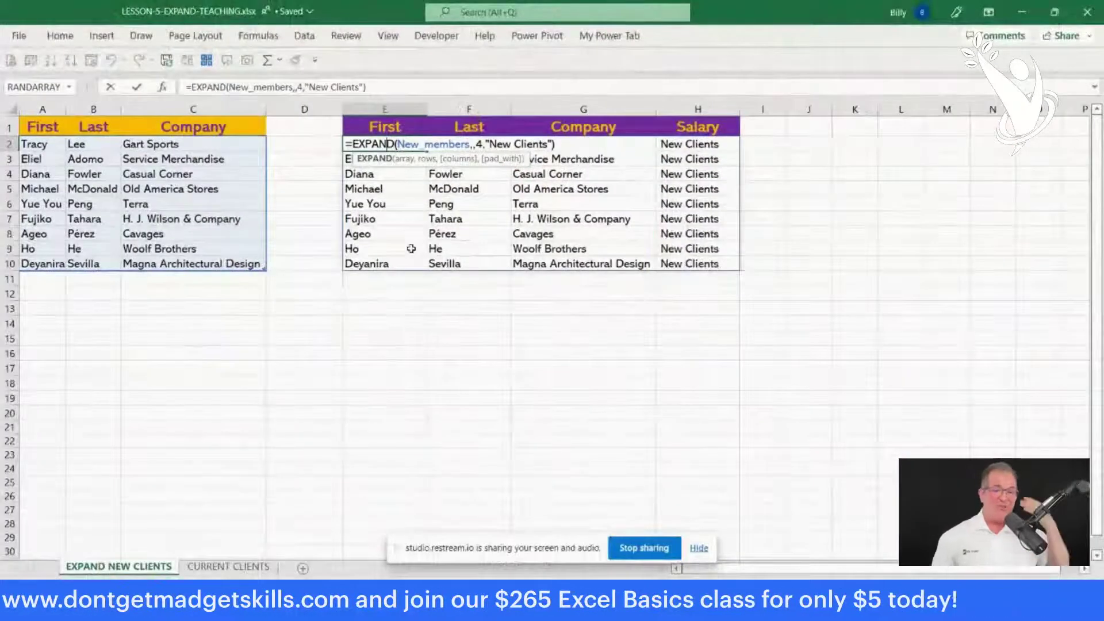
{"action": "key", "text": "Return"}
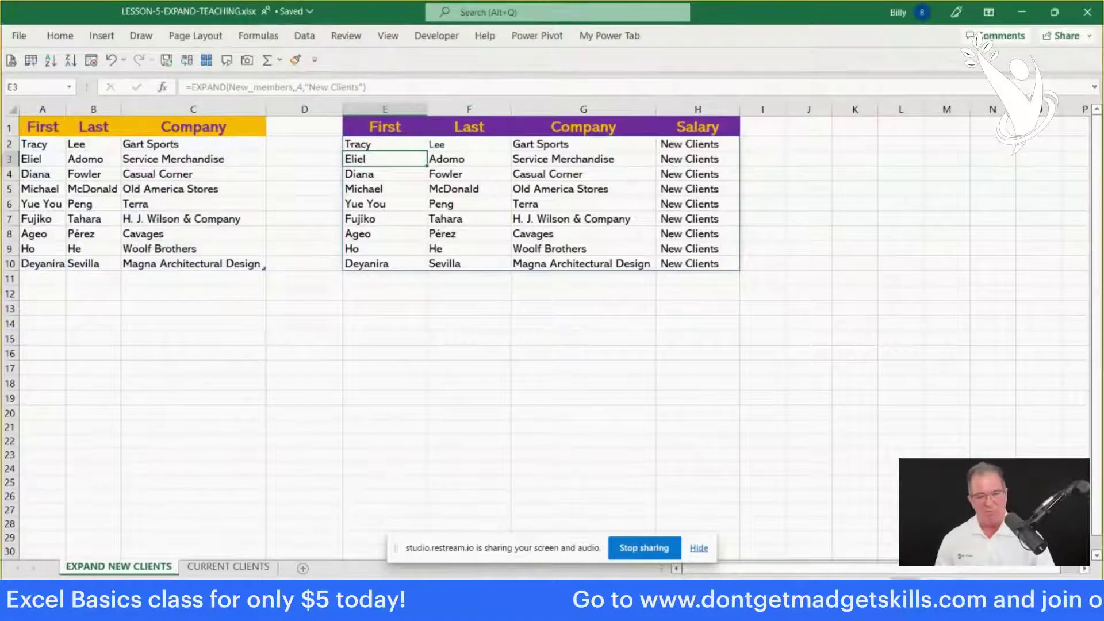
{"action": "mouse_move", "coordinate": [333, 134]}
{"action": "left_mouse_down"}
{"action": "mouse_move", "coordinate": [742, 190]}
{"action": "mouse_move", "coordinate": [801, 272]}
{"action": "mouse_move", "coordinate": [448, 168]}
{"action": "mouse_move", "coordinate": [409, 167]}
{"action": "mouse_move", "coordinate": [771, 281]}
{"action": "left_mouse_up"}
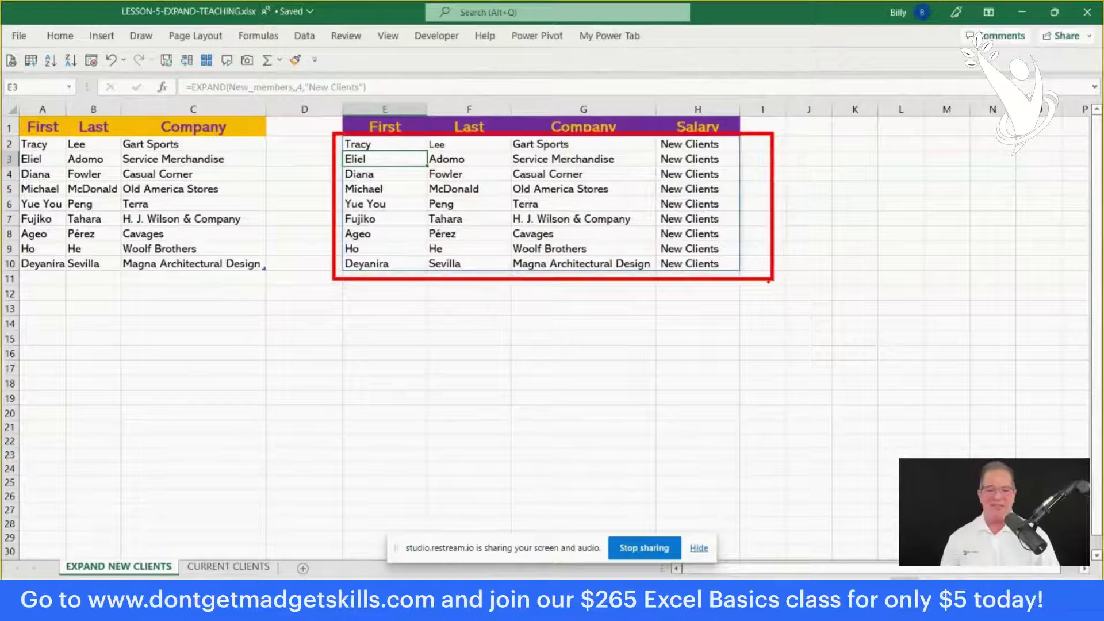
{"action": "key", "text": "Escape"}
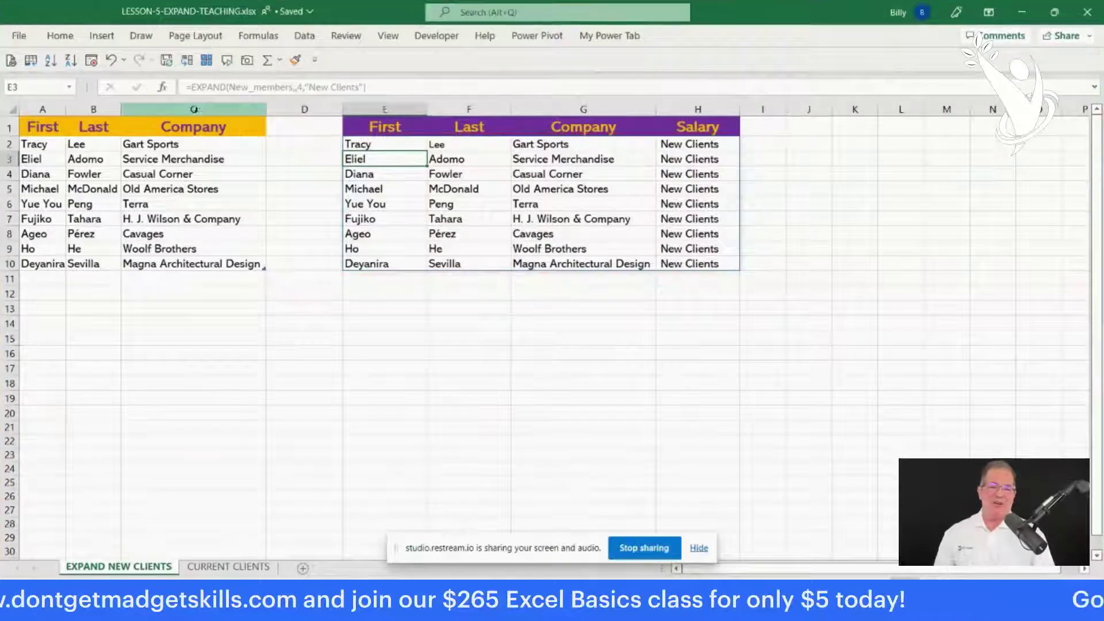
{"action": "left_click", "coordinate": [414, 143]}
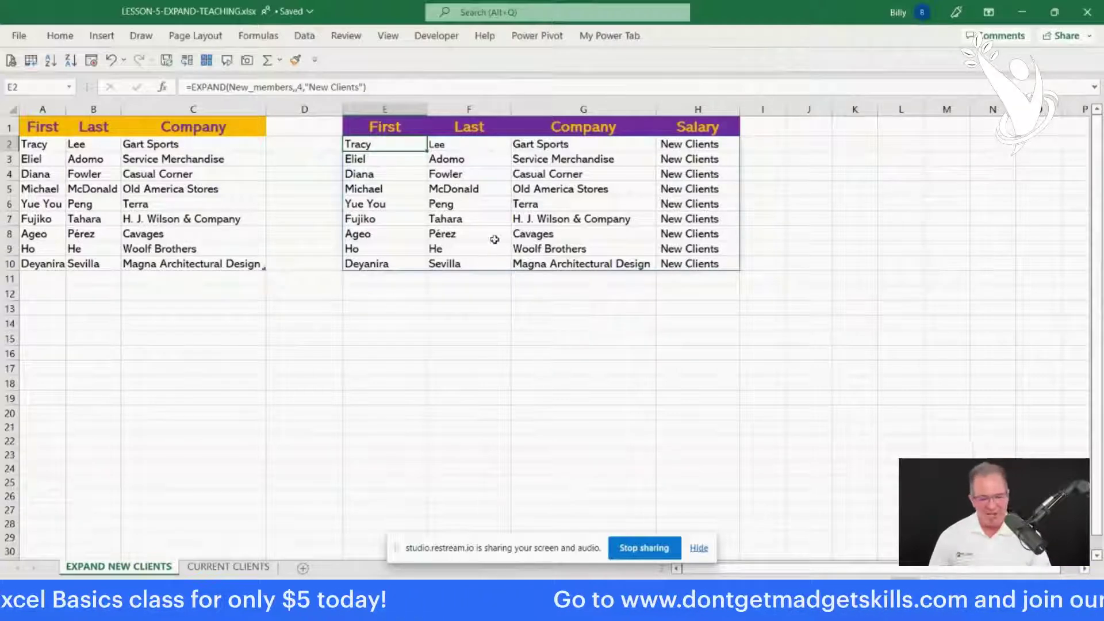
{"action": "left_click", "coordinate": [249, 569]}
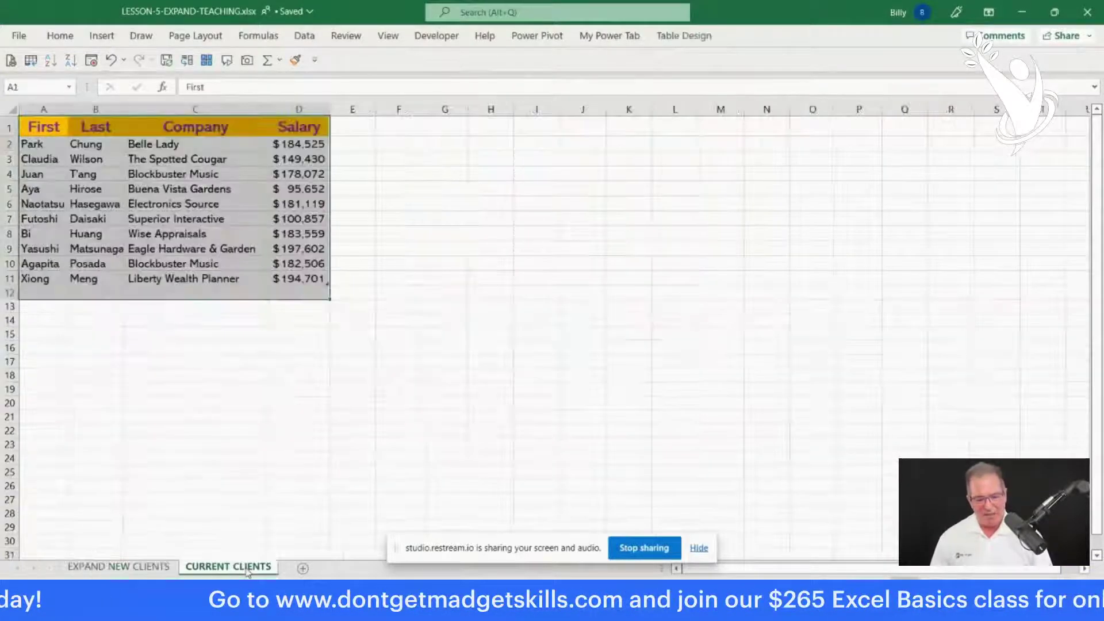
{"action": "left_click", "coordinate": [148, 570]}
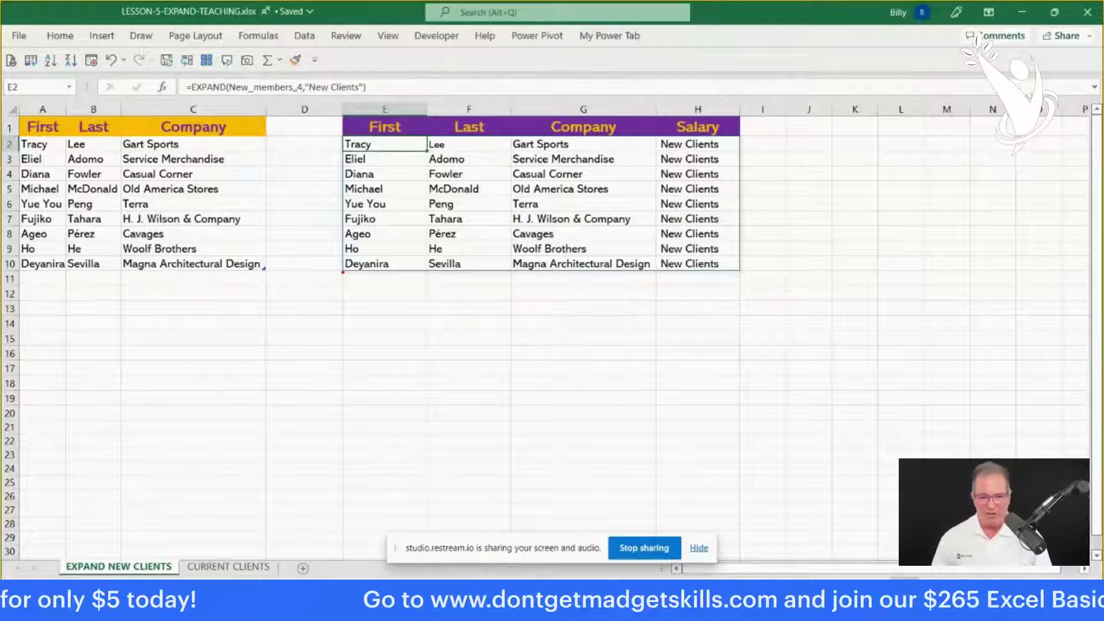
{"action": "mouse_move", "coordinate": [343, 272]}
{"action": "left_mouse_down"}
{"action": "mouse_move", "coordinate": [395, 293]}
{"action": "mouse_move", "coordinate": [734, 324]}
{"action": "mouse_move", "coordinate": [751, 420]}
{"action": "mouse_move", "coordinate": [728, 461]}
{"action": "left_mouse_up"}
{"action": "left_click_drag", "start_coordinate": [236, 557], "coordinate": [337, 415]}
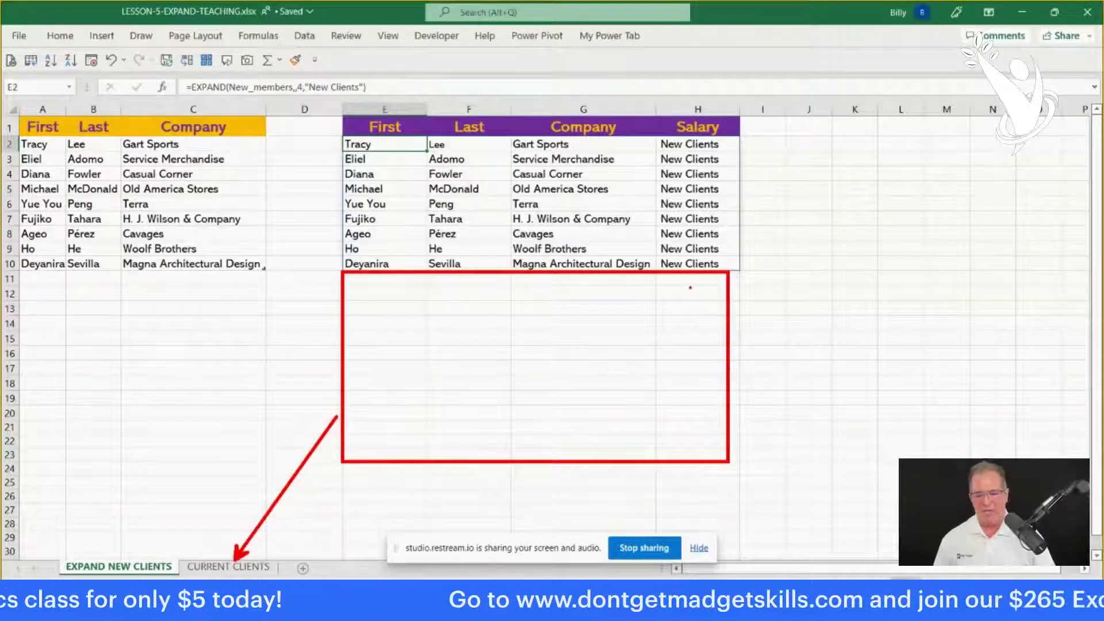
{"action": "left_click_drag", "start_coordinate": [689, 287], "coordinate": [684, 428]}
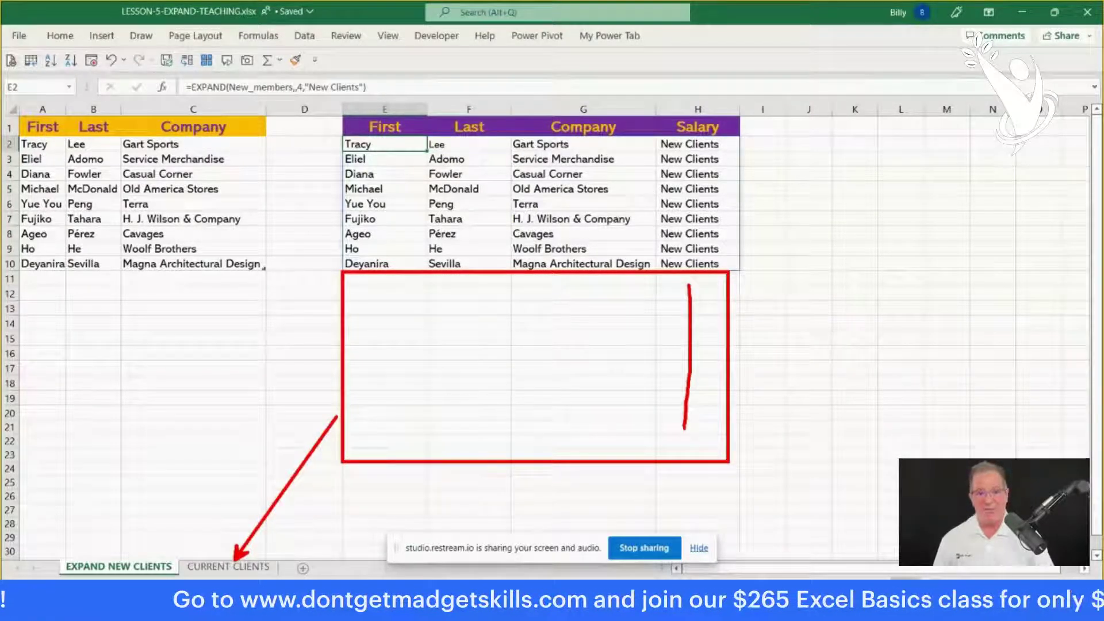
{"action": "key", "text": "Escape"}
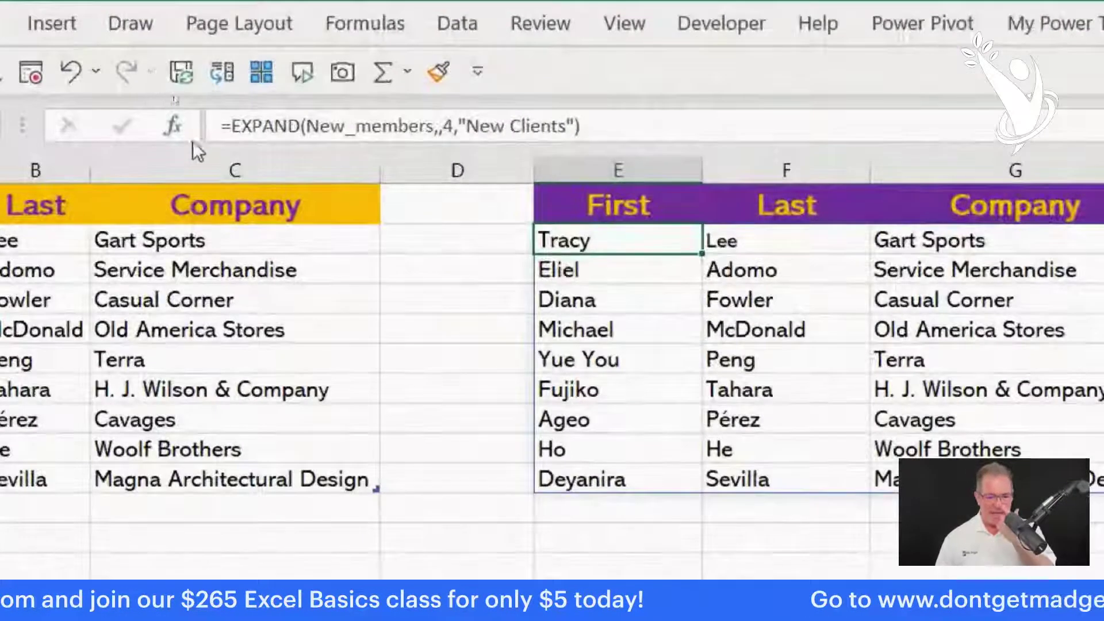
- Wrap the EXPAND formula in cell E2 in a VSTACK function, using the EXPAND part as its first array
{"action": "left_click", "coordinate": [233, 126]}
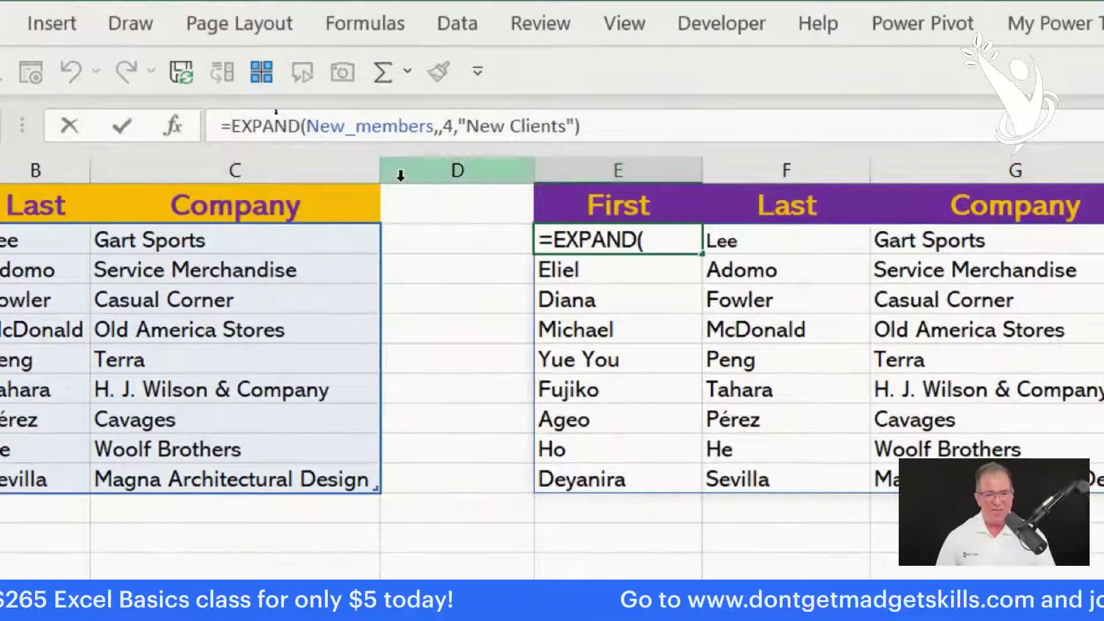
{"action": "type", "text": "vs"}
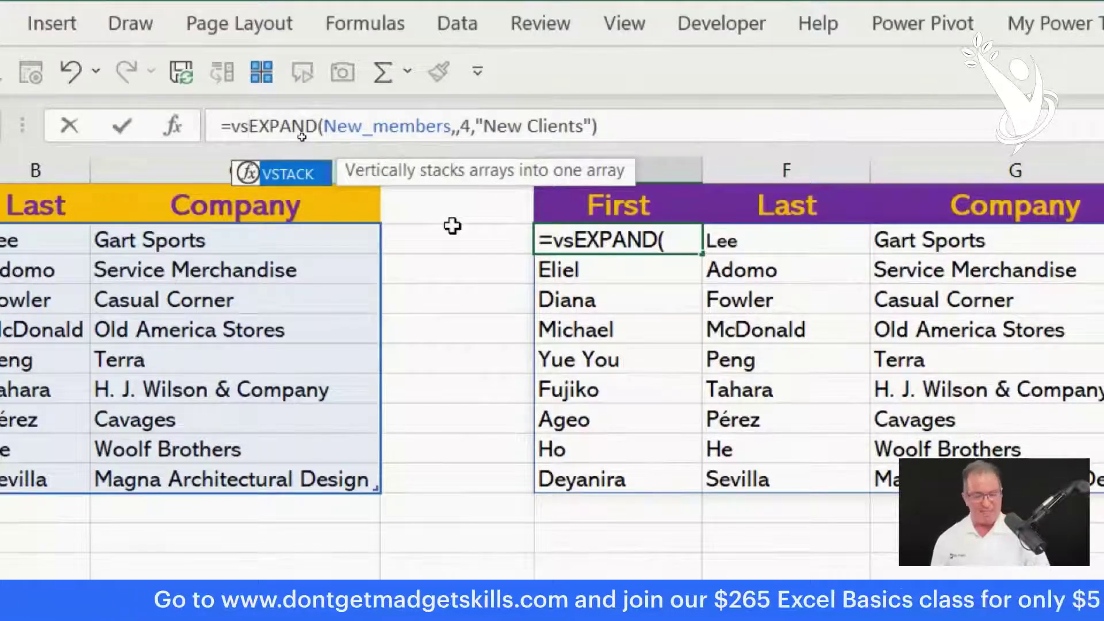
{"action": "key", "text": "Tab"}
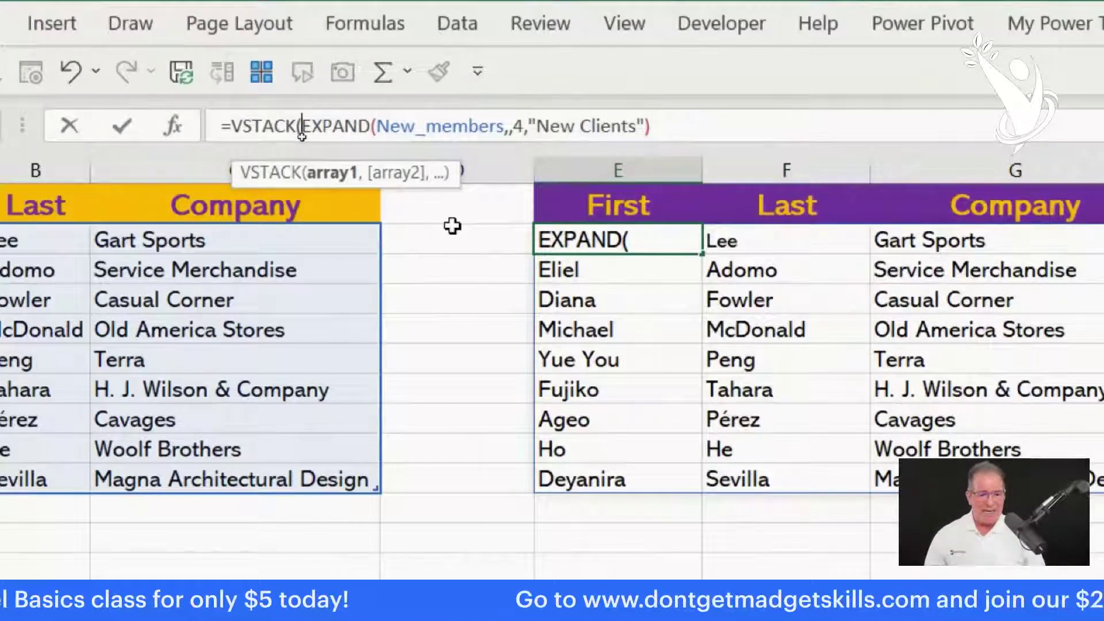
{"action": "key", "text": "Right"}
{"action": "key", "text": "Right"}
{"action": "key", "text": "Right"}
{"action": "key", "text": "Right"}
{"action": "key", "text": "Right"}
{"action": "key", "text": "Right"}
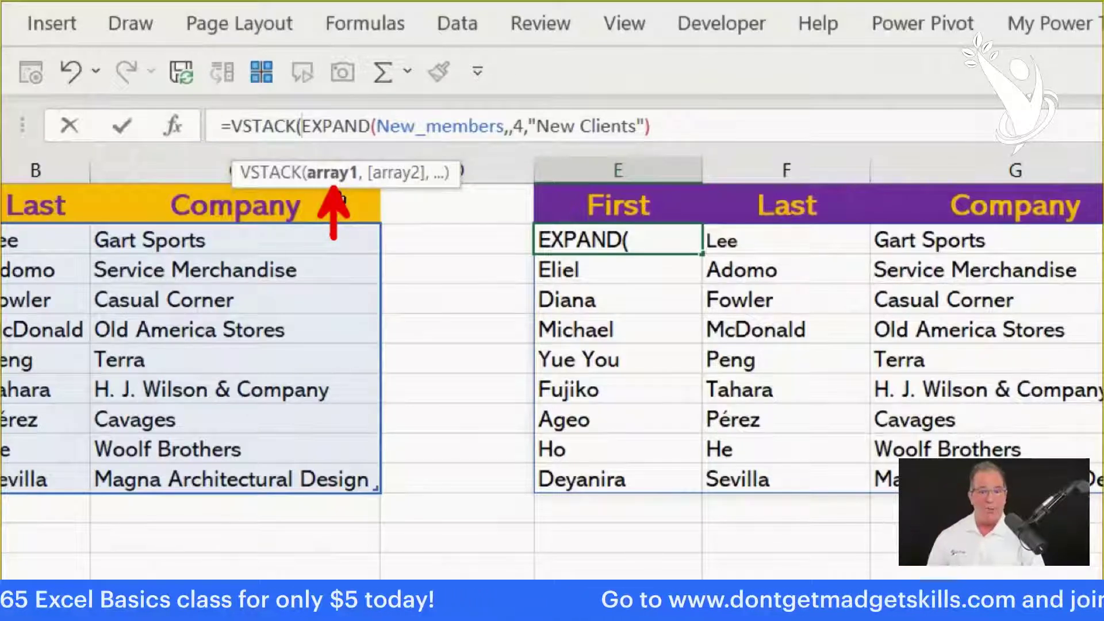
{"action": "left_click_drag", "start_coordinate": [278, 100], "coordinate": [722, 150]}
{"action": "key", "text": "Escape"}
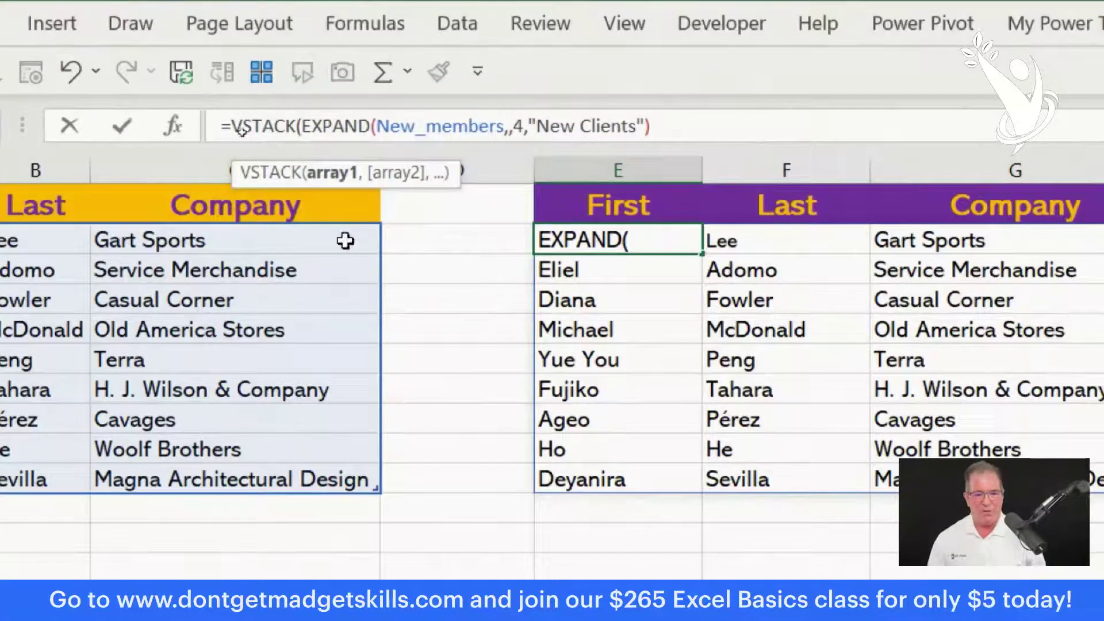
{"action": "left_click", "coordinate": [332, 174]}
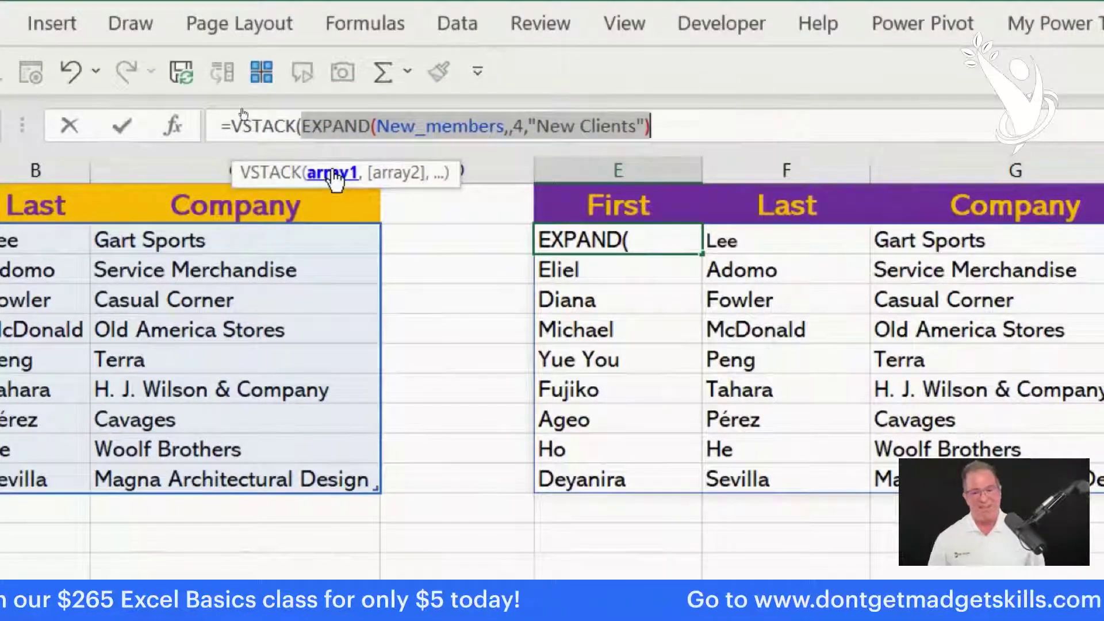
- Add the Members table as the second VSTACK array, then close and confirm the formula
{"action": "left_click", "coordinate": [694, 119]}
{"action": "type", "text": ","}
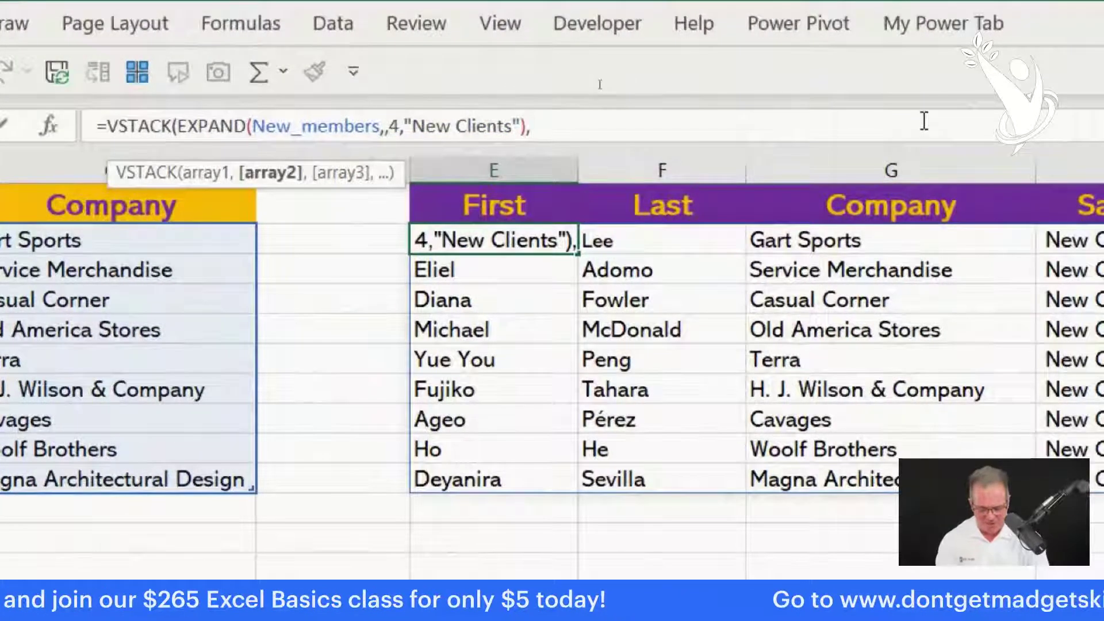
{"action": "type", "text": "me"}
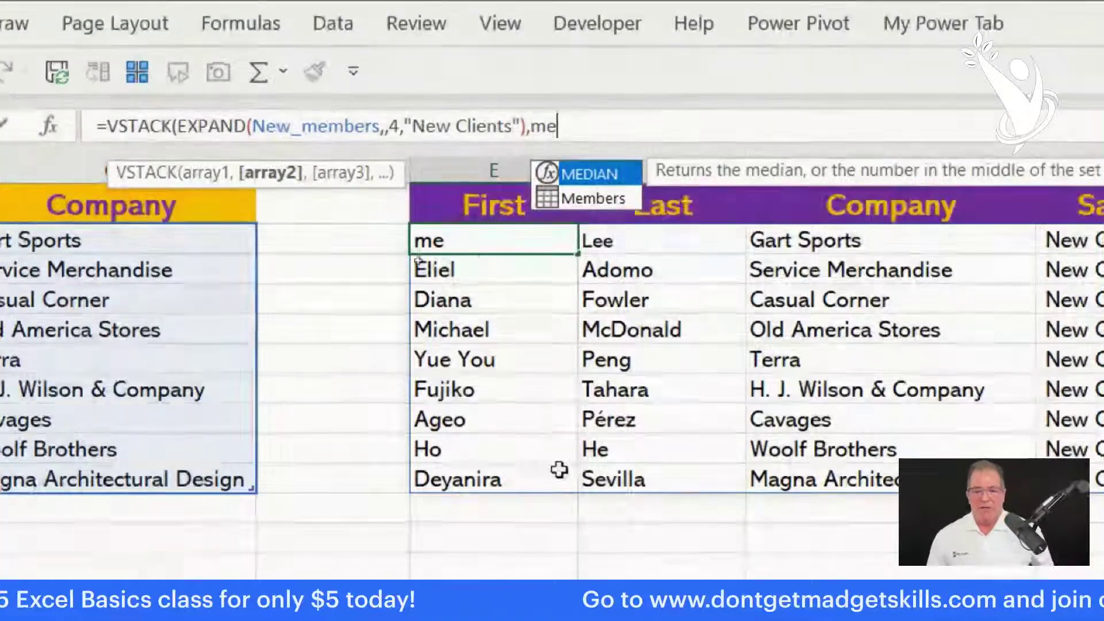
{"action": "key", "text": "Down"}
{"action": "key", "text": "Tab"}
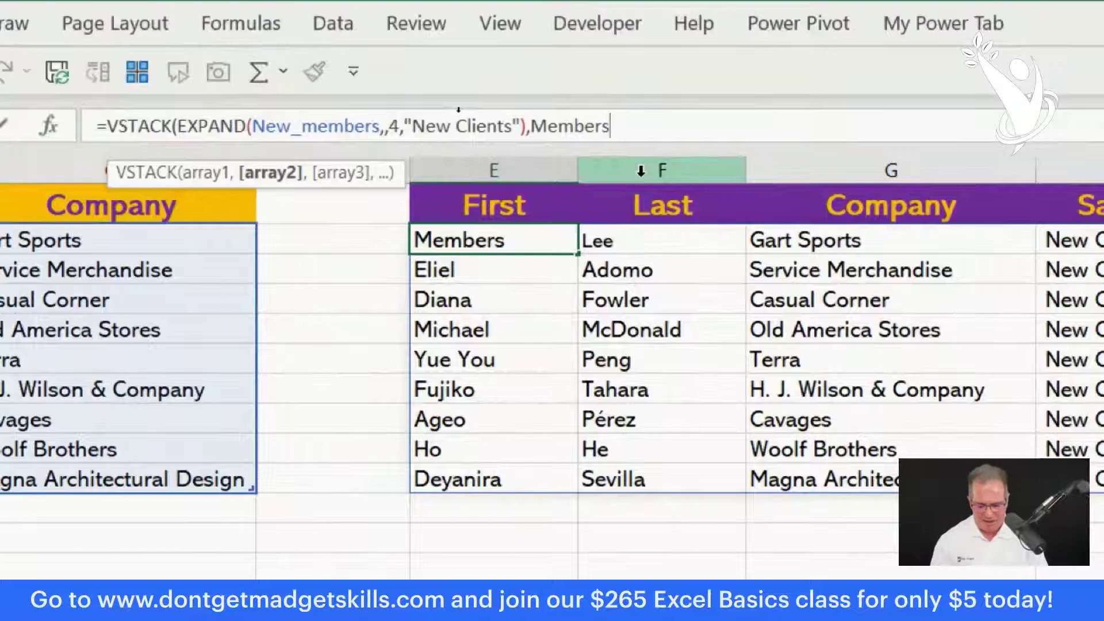
{"action": "type", "text": ")"}
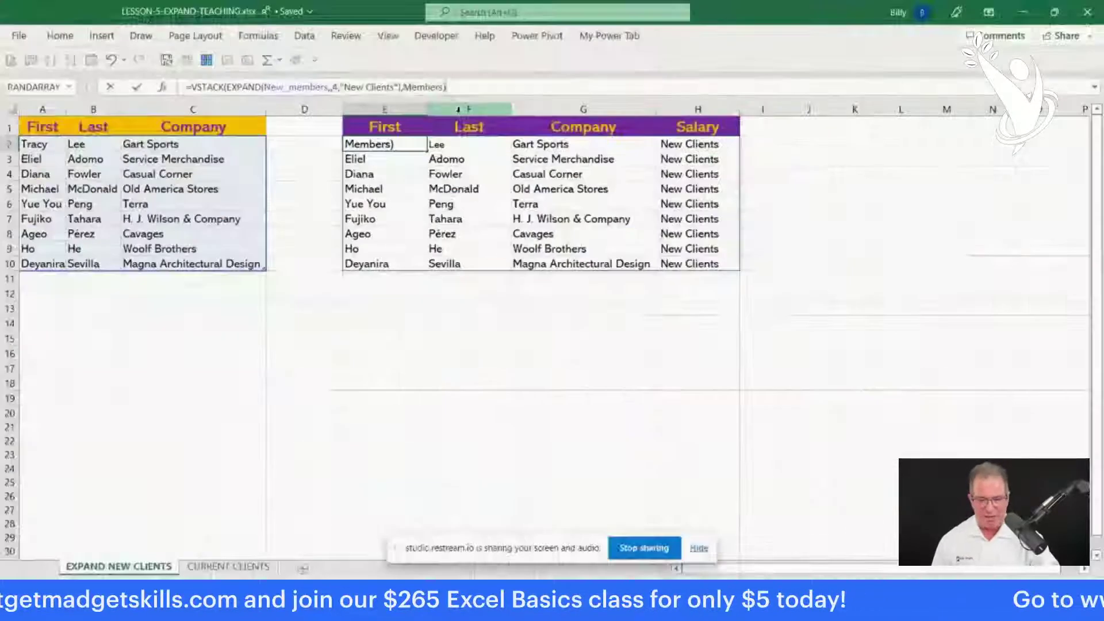
{"action": "key", "text": "Return"}
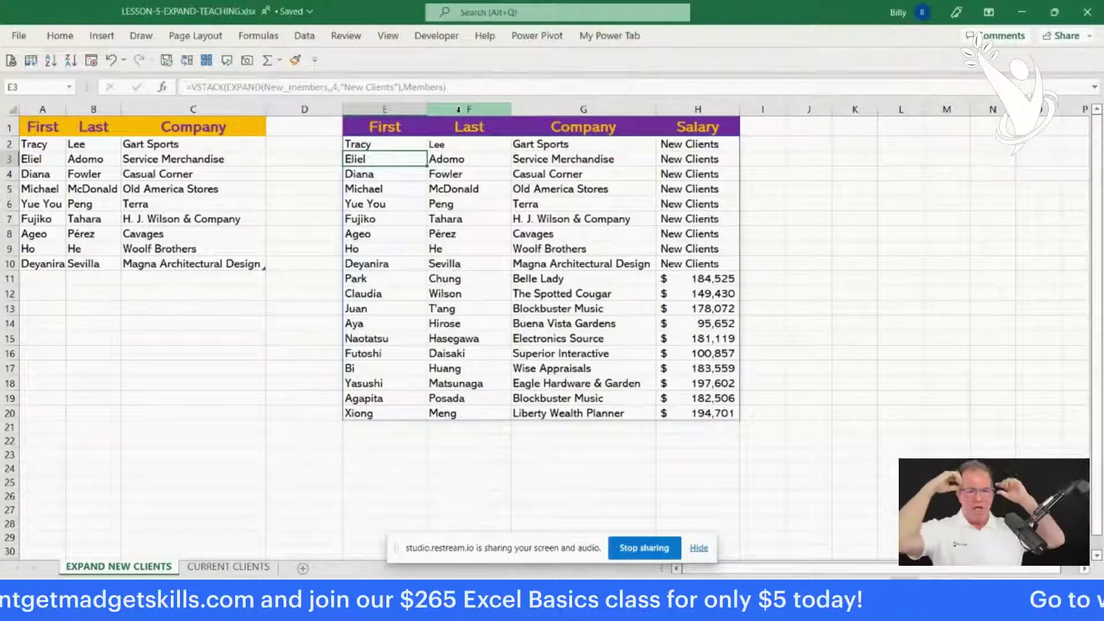
- Try to sort the stacked list from A to Z by the Company column with the built-in sort
{"action": "left_click", "coordinate": [361, 144]}
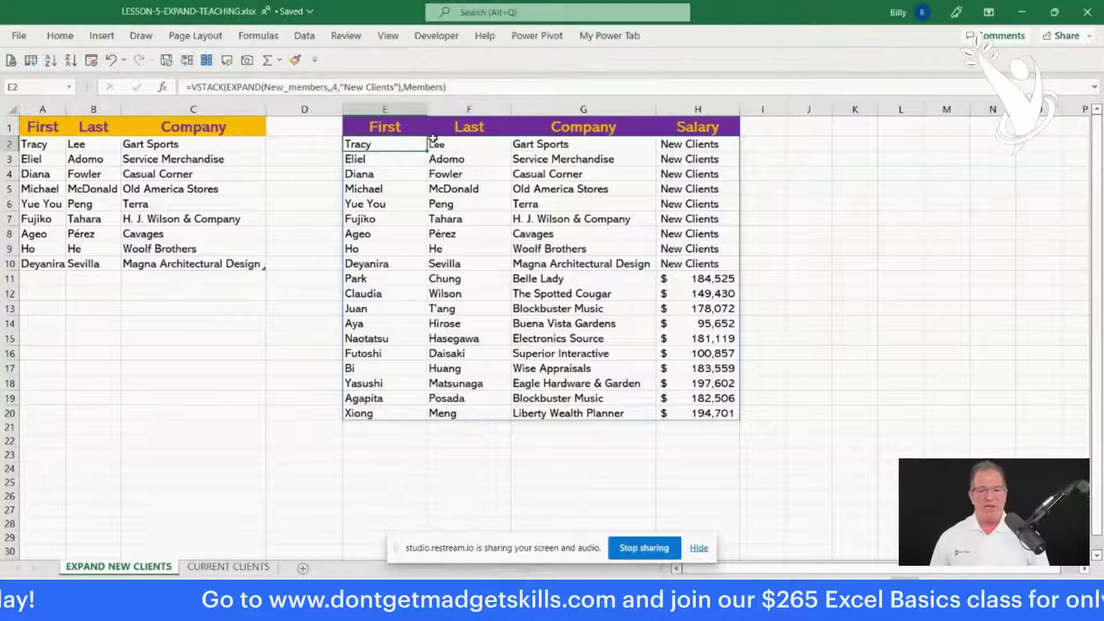
{"action": "right_click", "coordinate": [561, 144]}
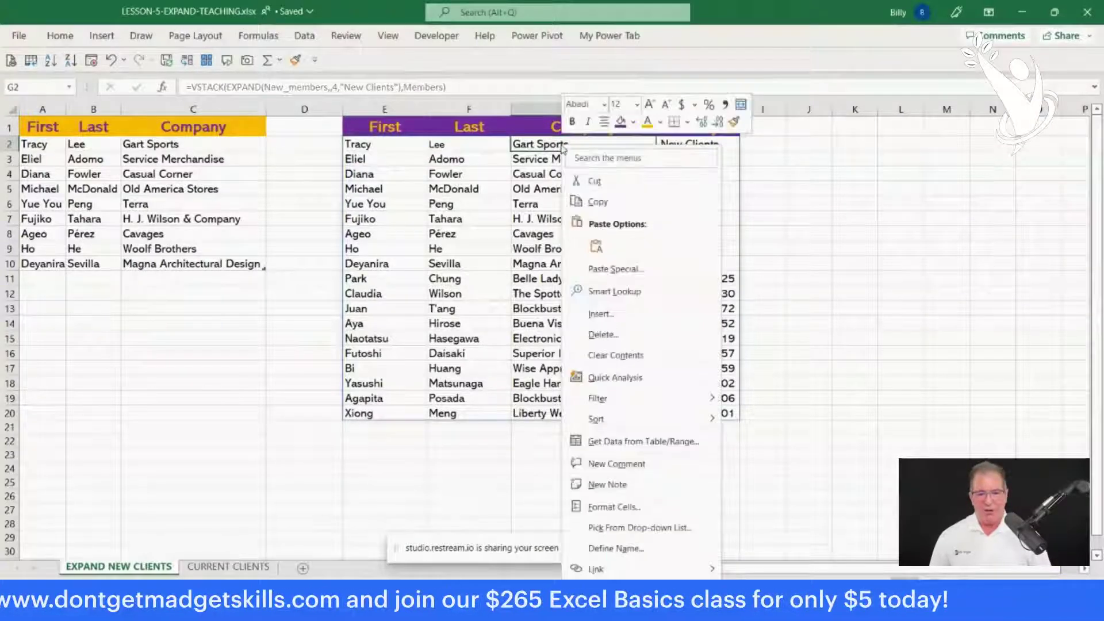
{"action": "mouse_move", "coordinate": [620, 424]}
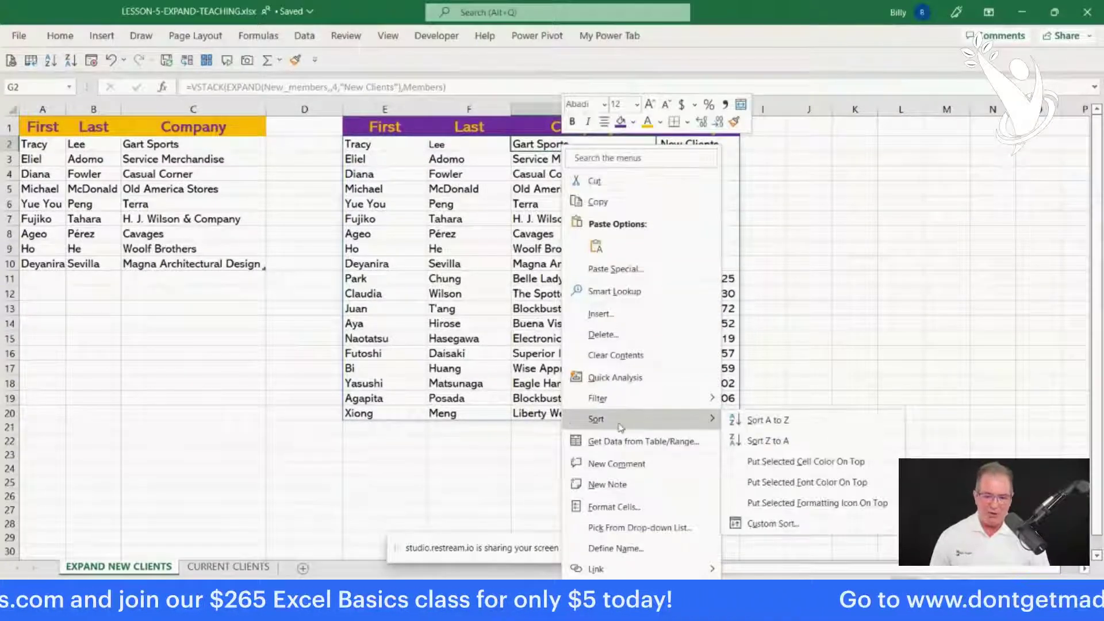
{"action": "left_click", "coordinate": [761, 419]}
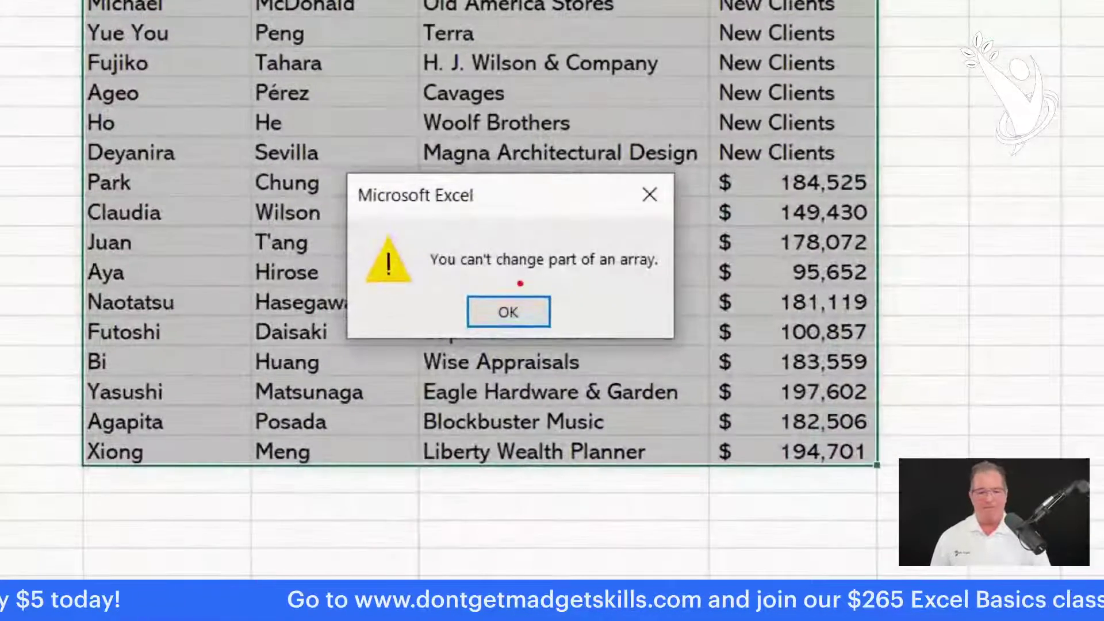
{"action": "mouse_move", "coordinate": [352, 177]}
{"action": "left_mouse_down"}
{"action": "mouse_move", "coordinate": [374, 286]}
{"action": "mouse_move", "coordinate": [742, 368]}
{"action": "left_mouse_up"}
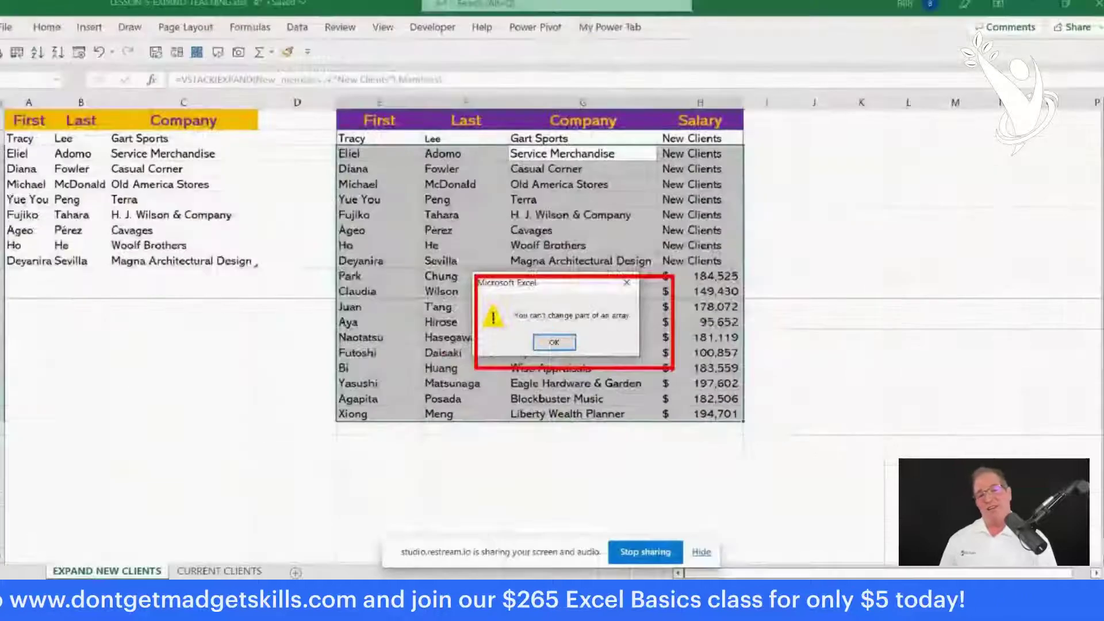
{"action": "left_click", "coordinate": [627, 283]}
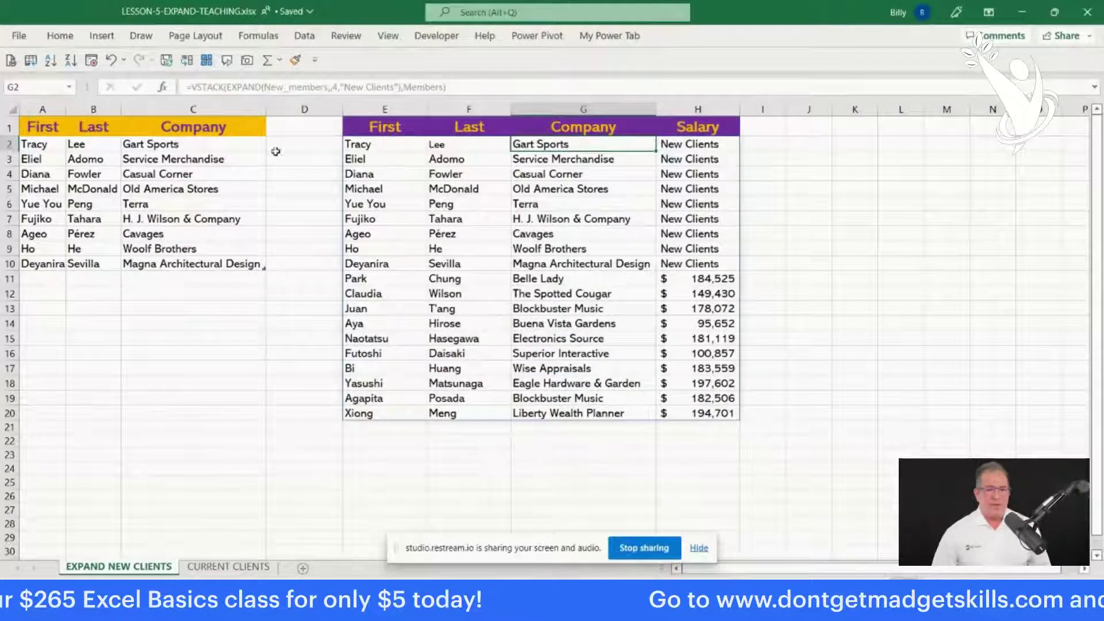
- Wrap the VSTACK formula in cell E2 in a SORT function, using the whole VSTACK part as its array
{"action": "left_click", "coordinate": [399, 145]}
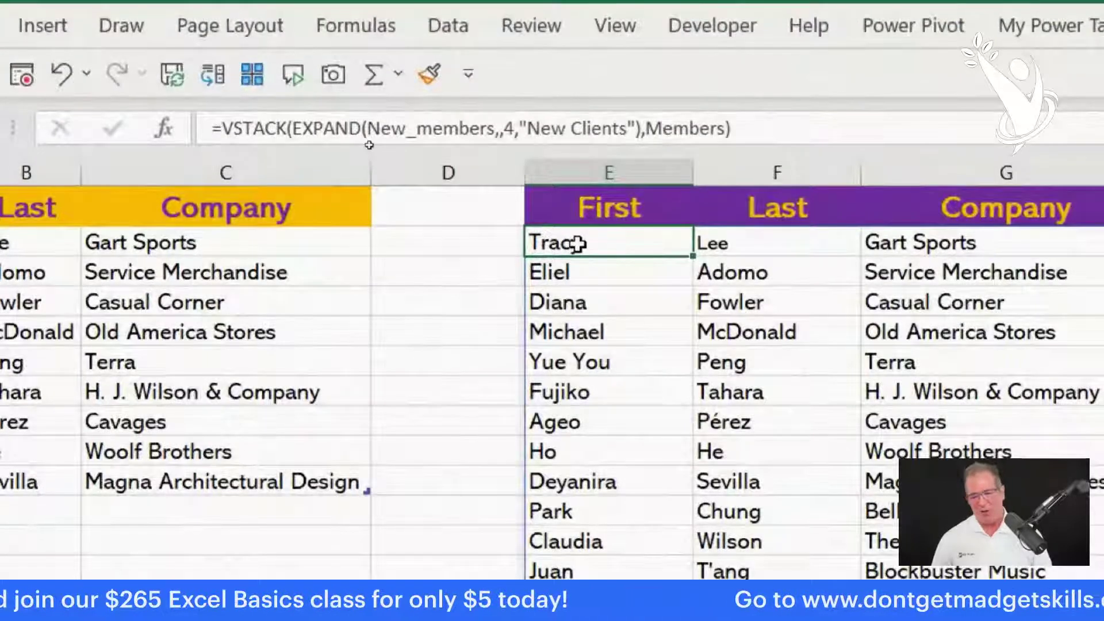
{"action": "left_click", "coordinate": [227, 128]}
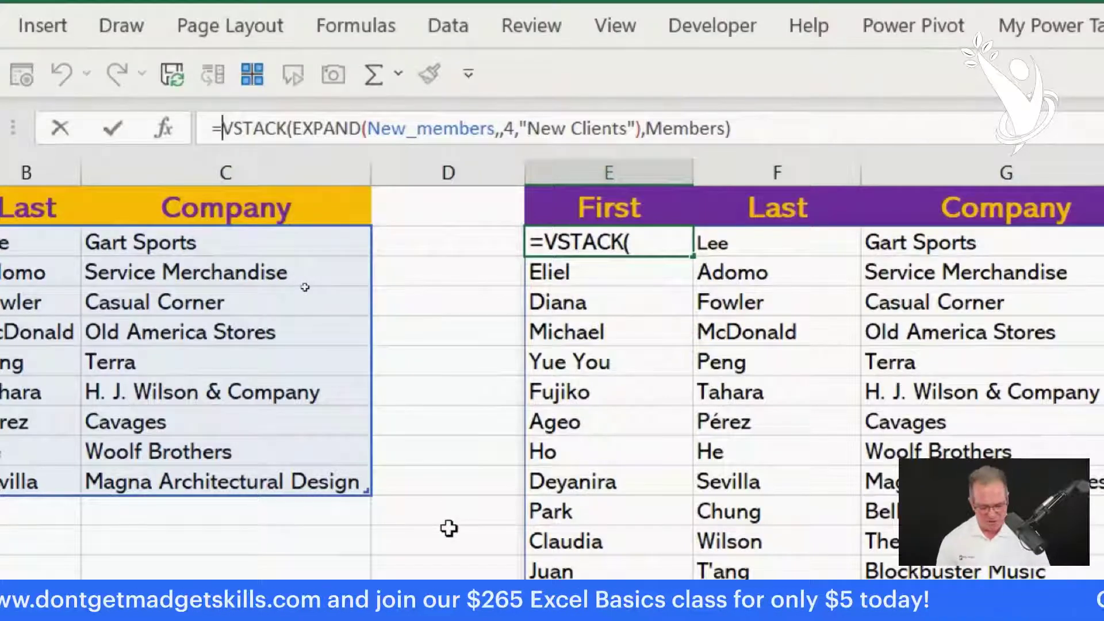
{"action": "type", "text": "sor"}
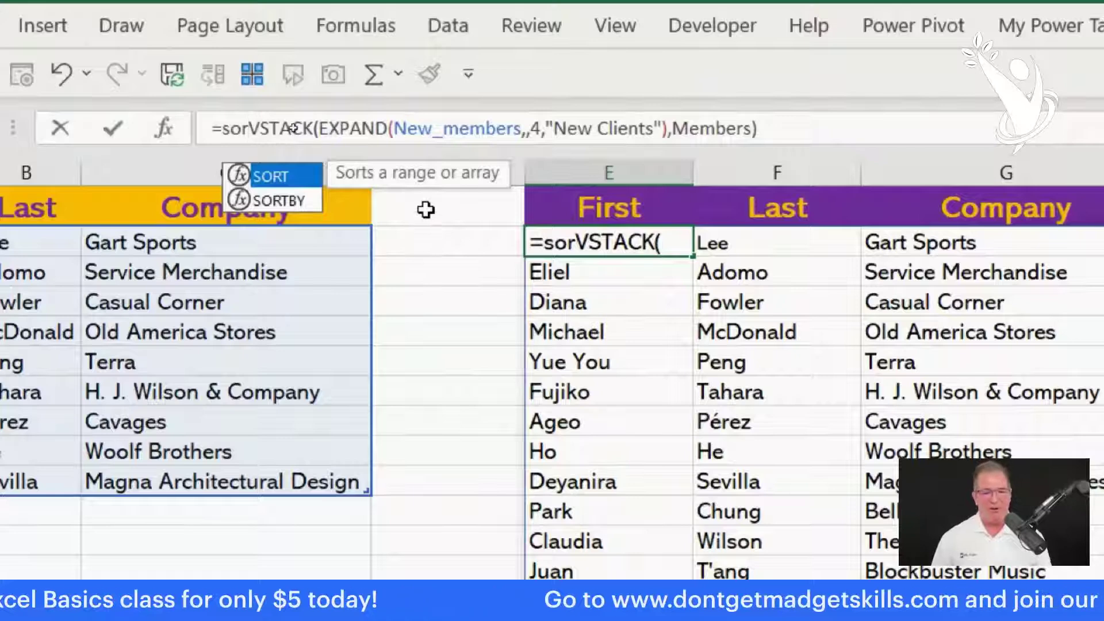
{"action": "key", "text": "Tab"}
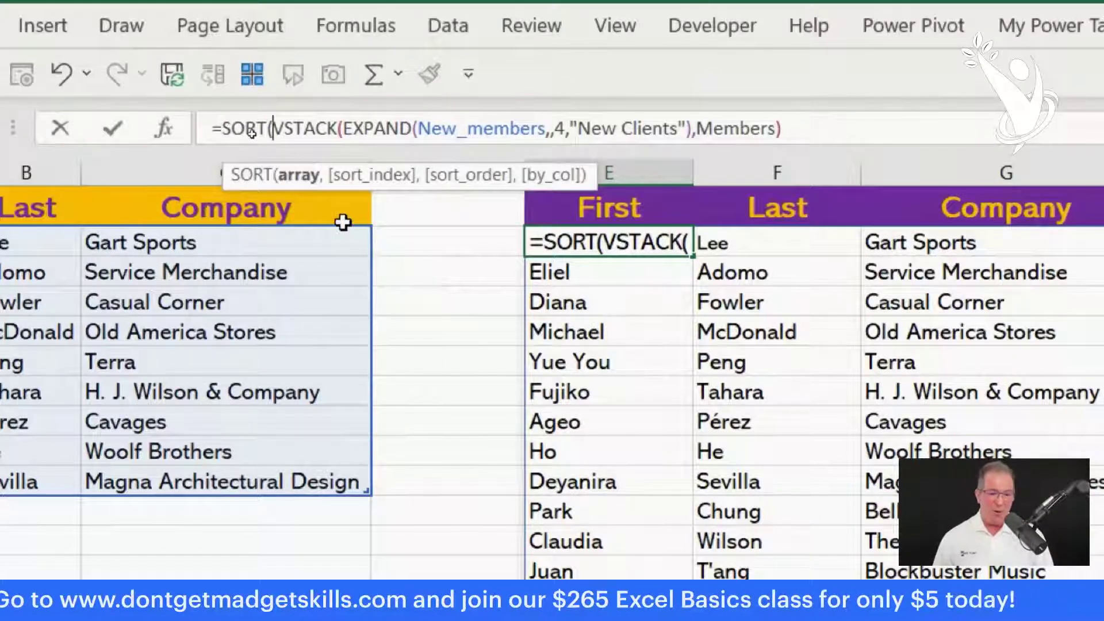
{"action": "left_click", "coordinate": [299, 183]}
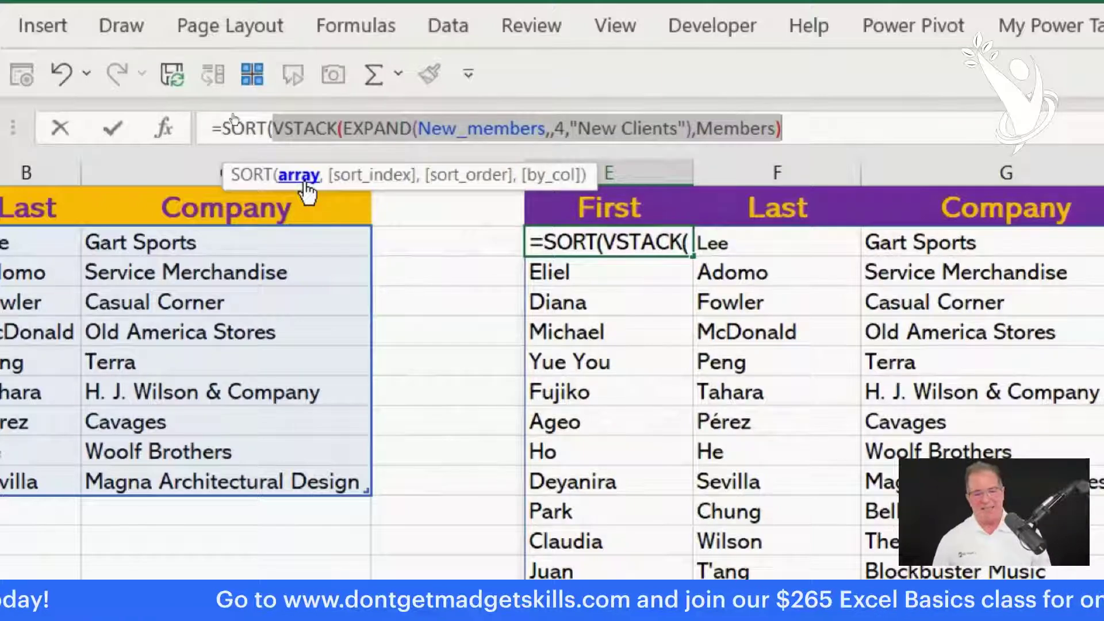
- Set the SORT function's sort index to 1 for the First column and confirm the formula
{"action": "left_click", "coordinate": [811, 129]}
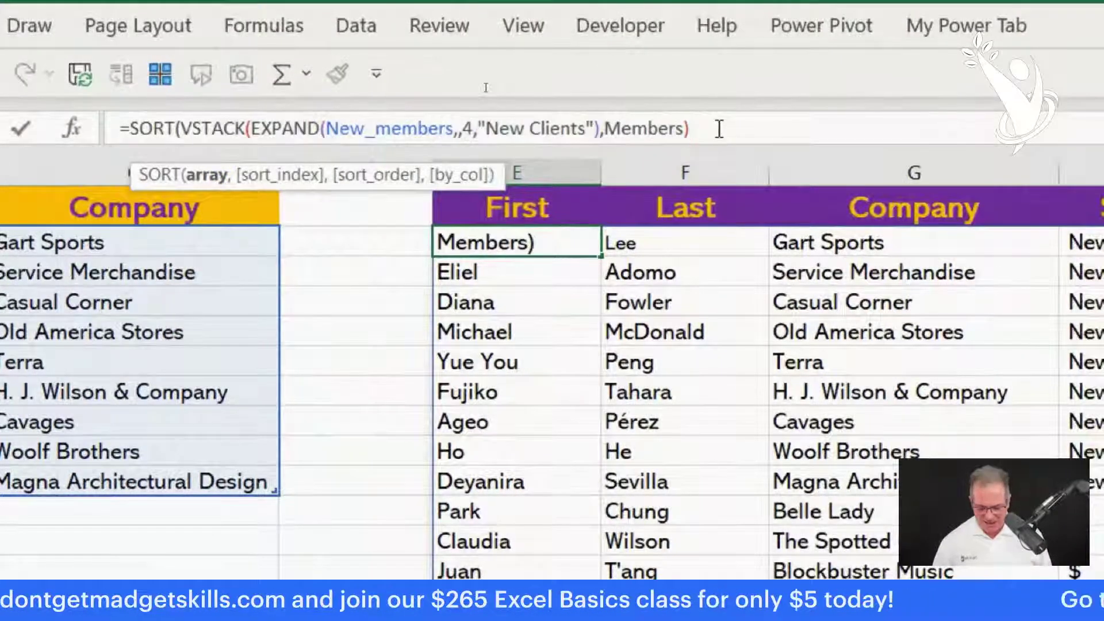
{"action": "type", "text": ","}
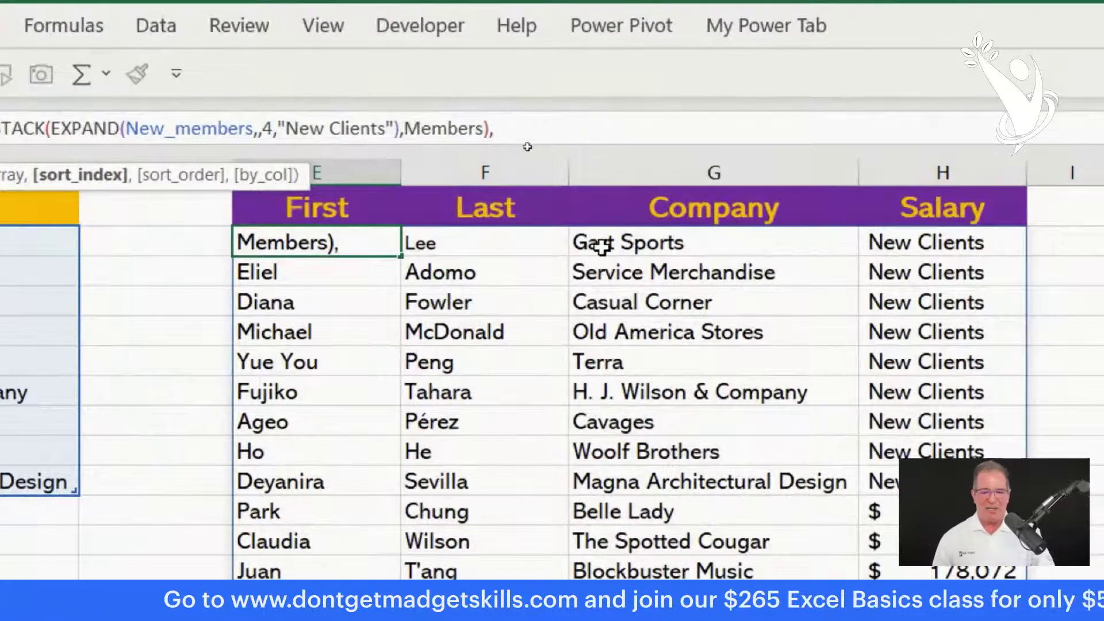
{"action": "type", "text": "1"}
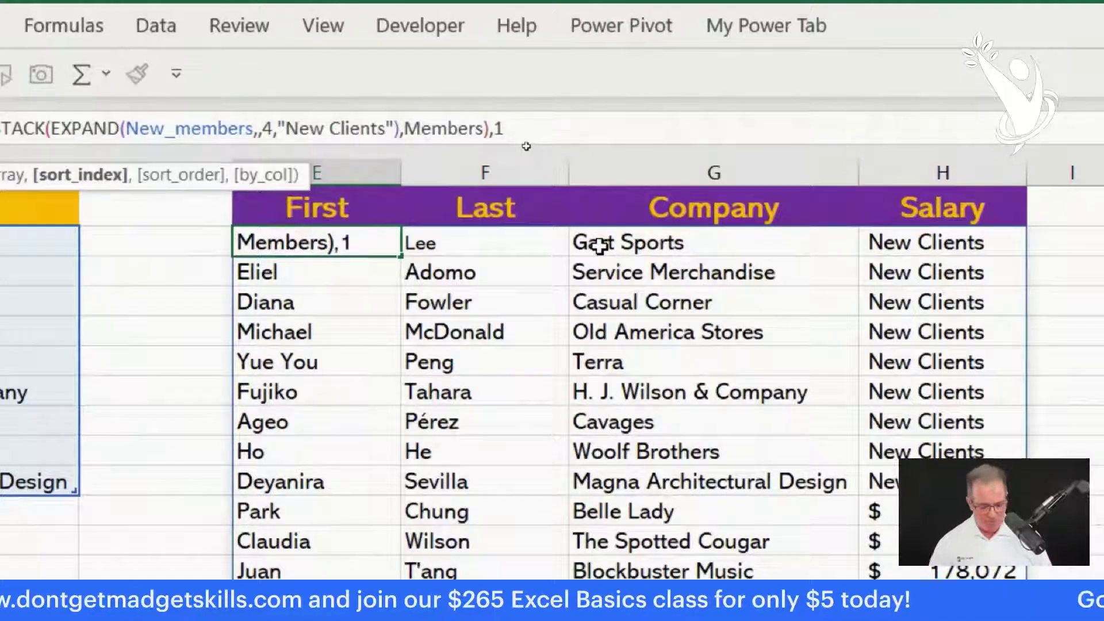
{"action": "type", "text": ")"}
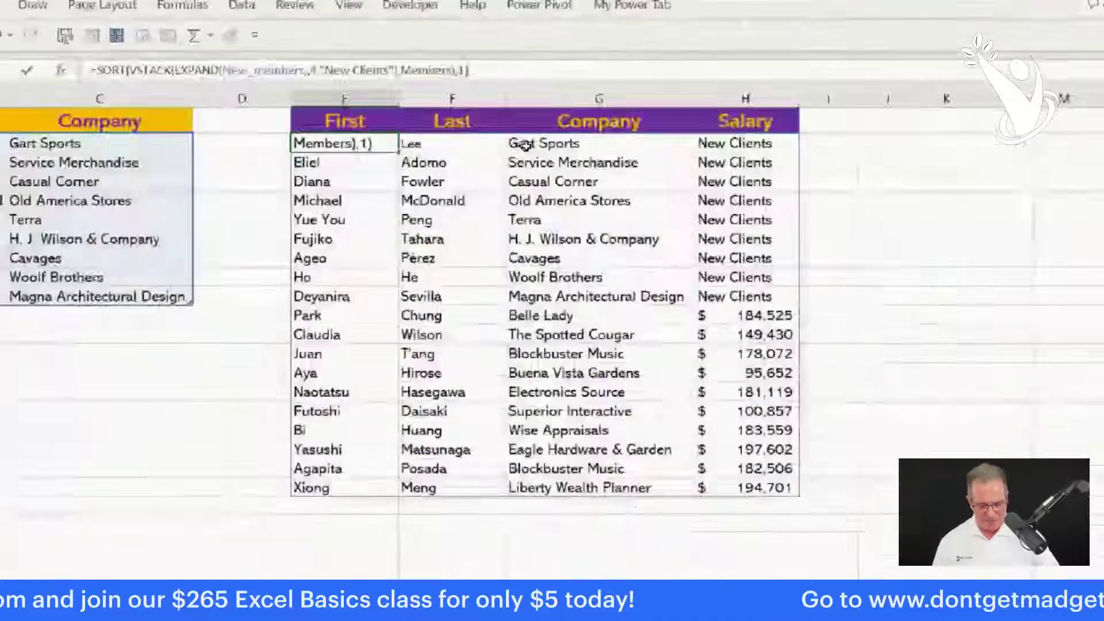
{"action": "key", "text": "Return"}
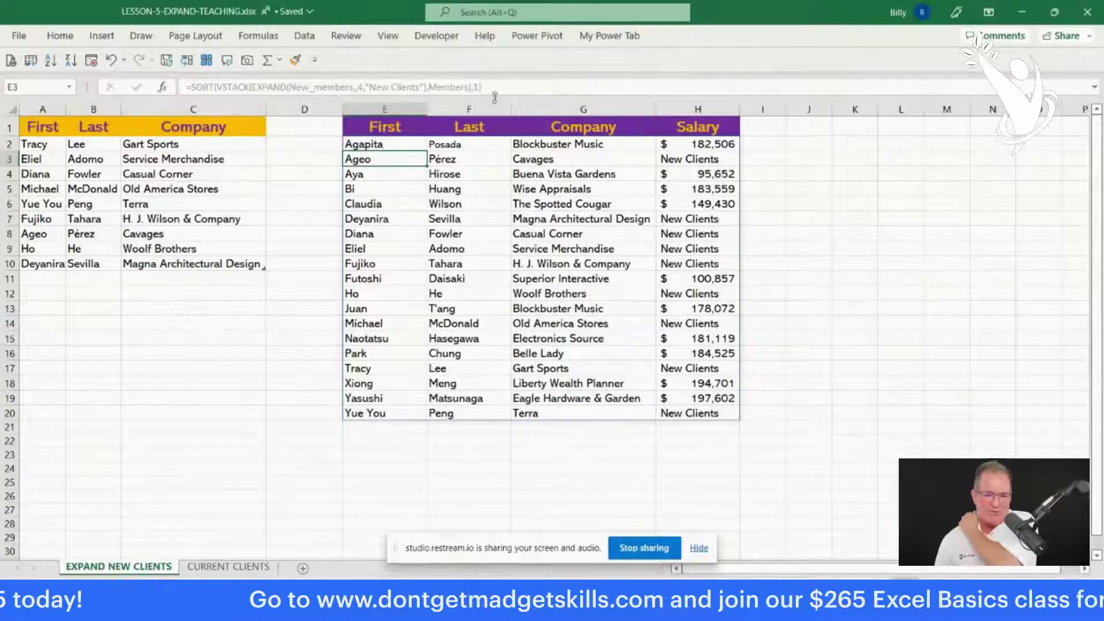
- Change the sort index of the SORT formula in cell E2 to 2 so the list sorts by Last
{"action": "left_click", "coordinate": [408, 142]}
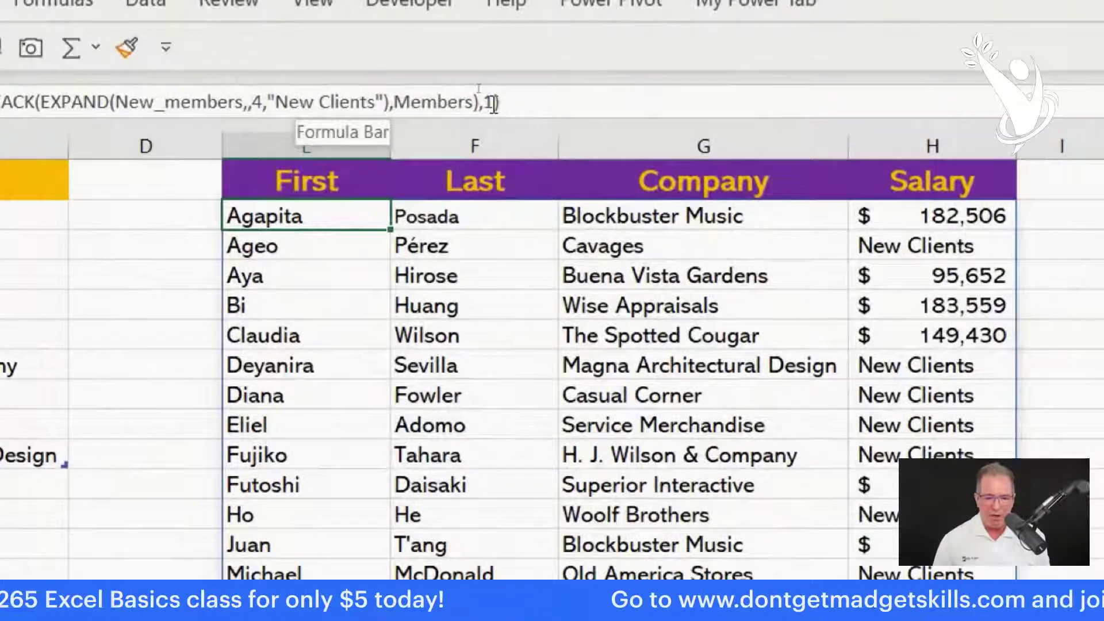
{"action": "left_click", "coordinate": [495, 103]}
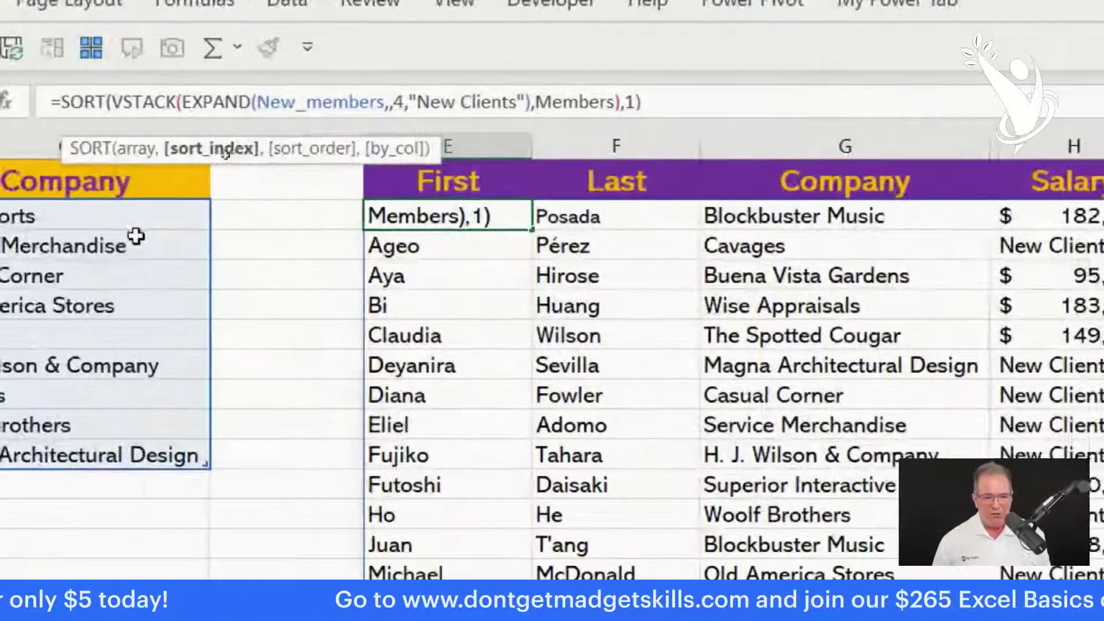
{"action": "left_click", "coordinate": [83, 149]}
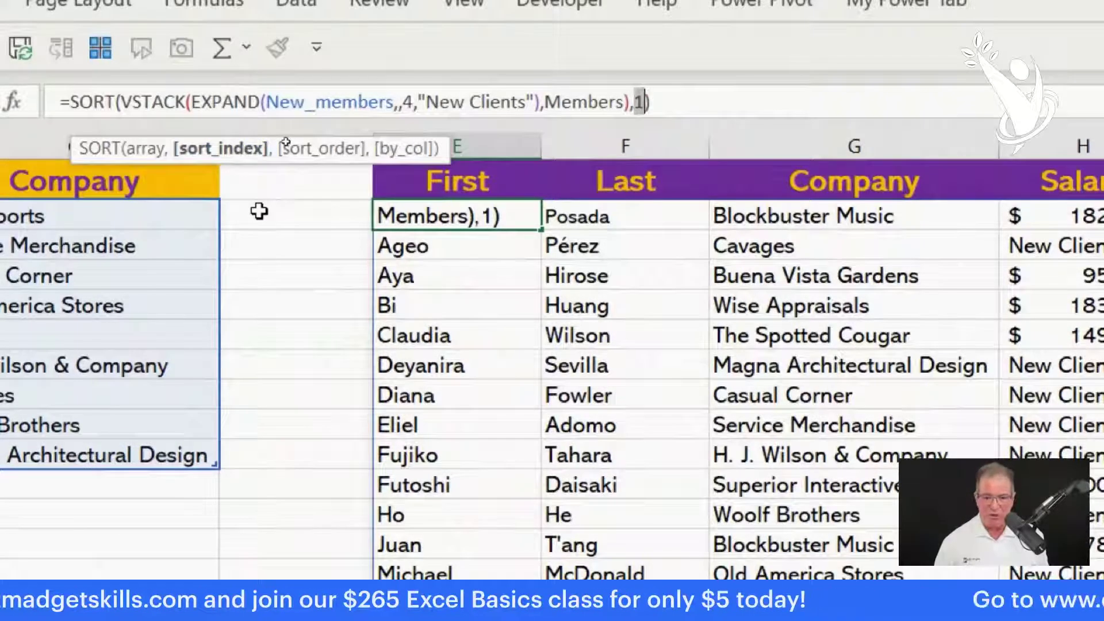
{"action": "type", "text": "2"}
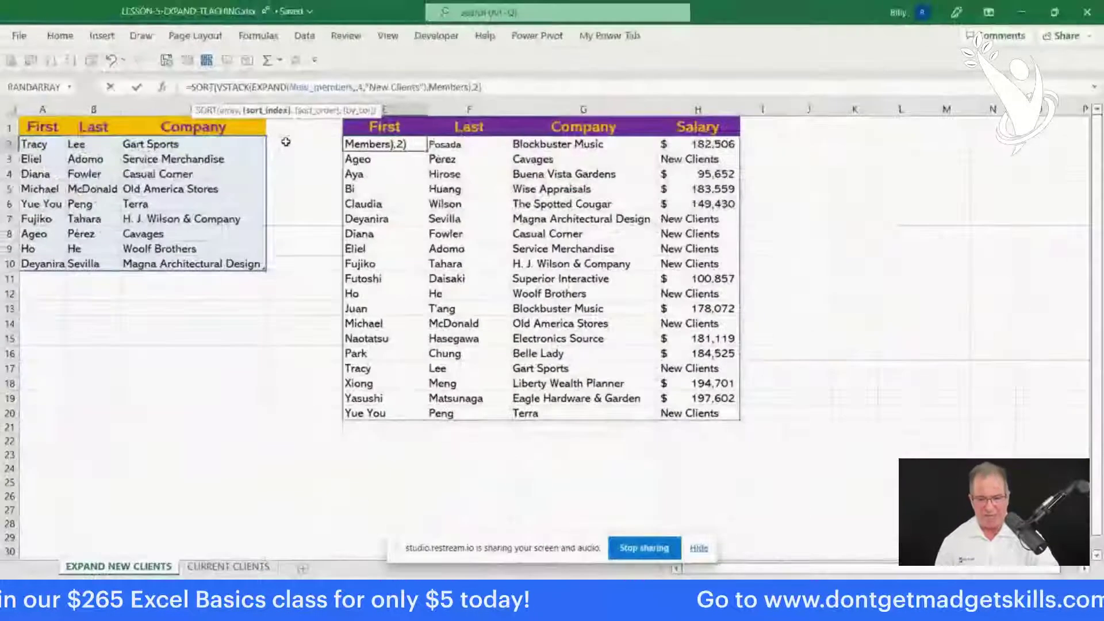
{"action": "key", "text": "Return"}
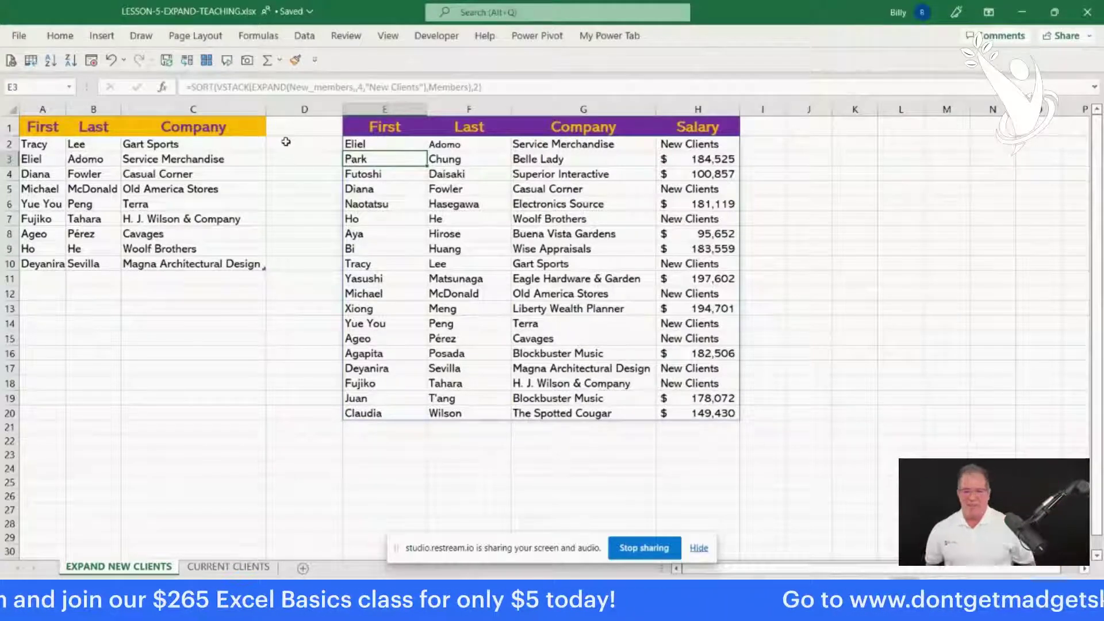
- Review the complete SORT, VSTACK and EXPAND formula inside cell E2 and close it unchanged
{"action": "double_click", "coordinate": [352, 144]}
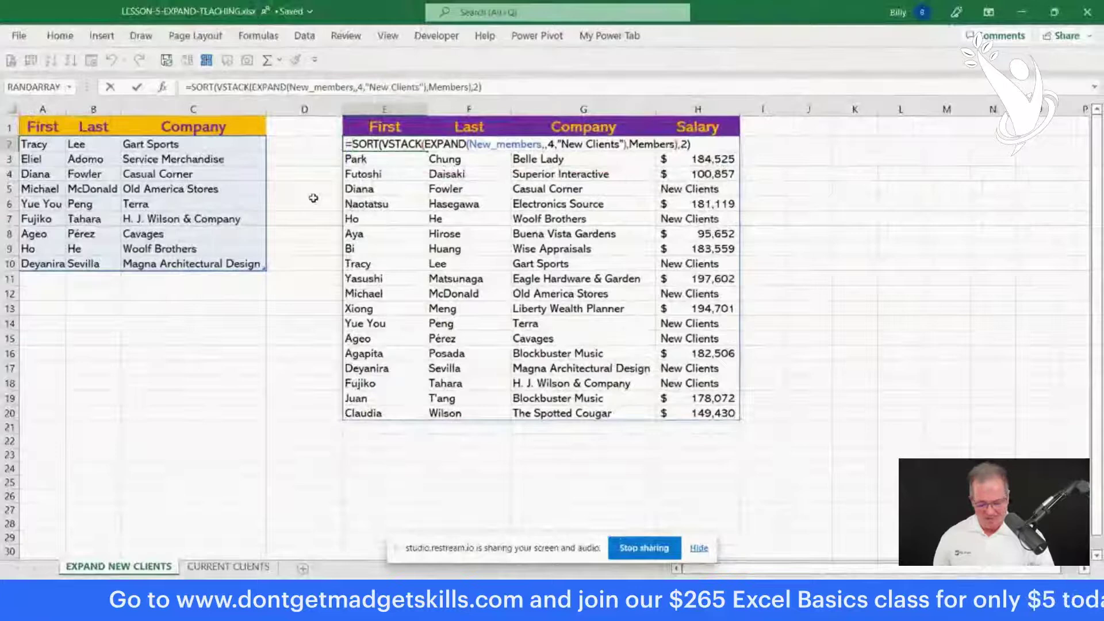
{"action": "key", "text": "Return"}
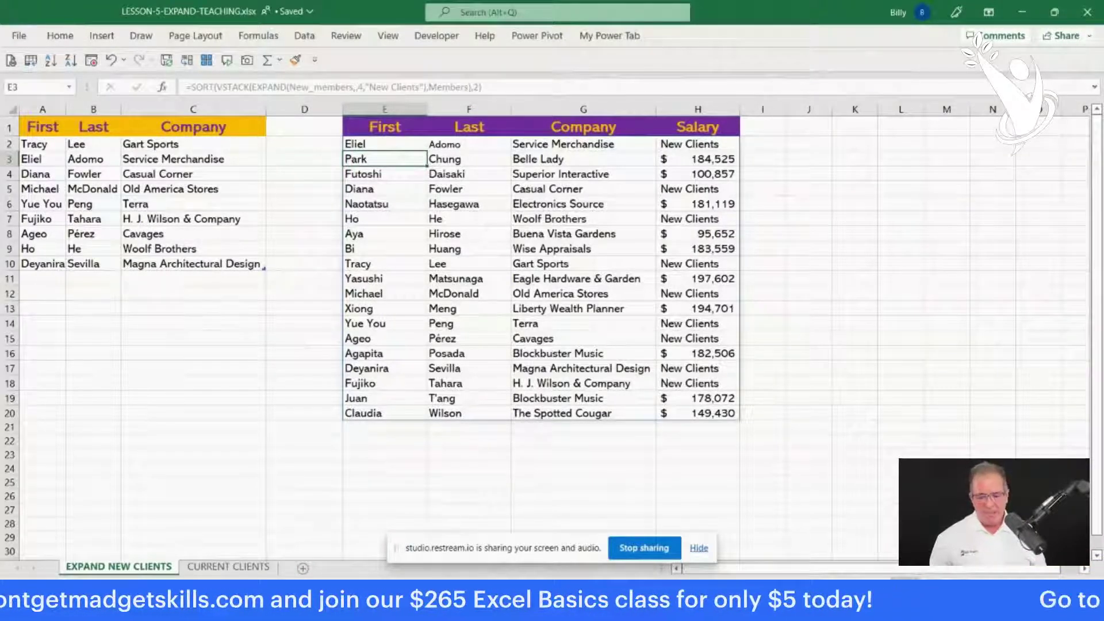
{"action": "mouse_move", "coordinate": [633, 620]}
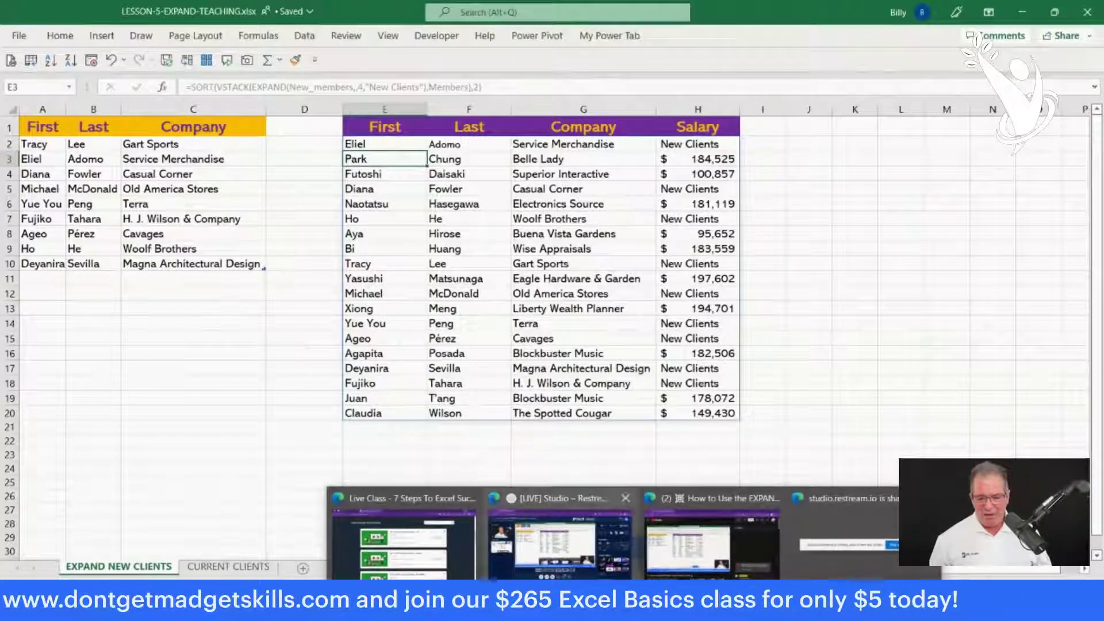
- Switch to the browser and review the 7 Steps To Excel Success live class page, from its introduction to the upcoming classes
{"action": "left_click", "coordinate": [402, 534]}
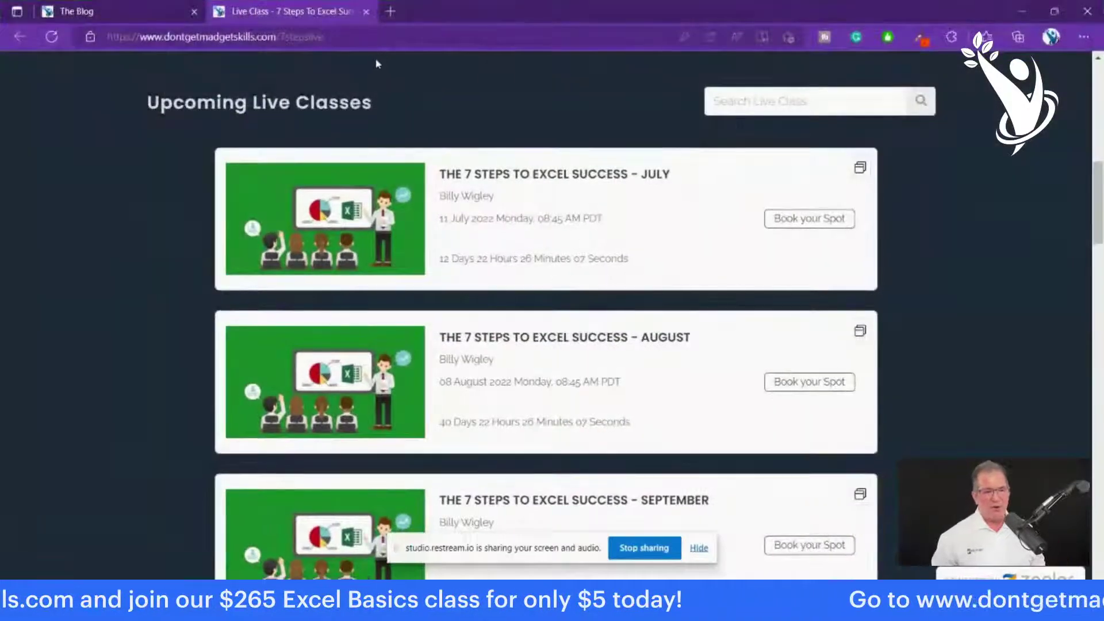
{"action": "scroll", "coordinate": [368, 98], "scroll_direction": "up", "scroll_amount": 10}
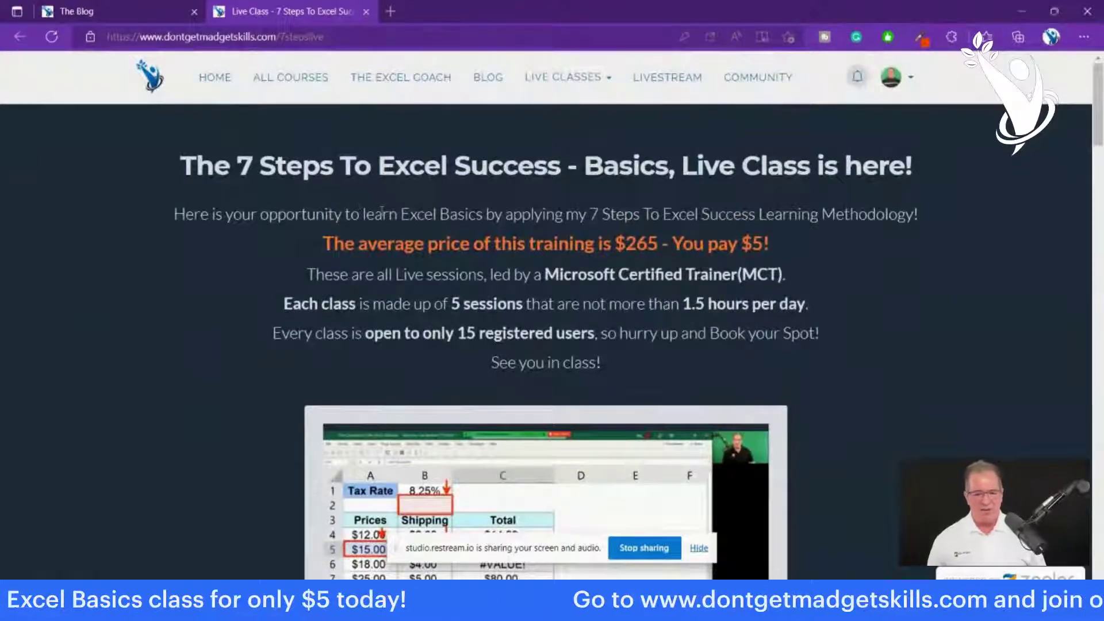
{"action": "left_click", "coordinate": [582, 90]}
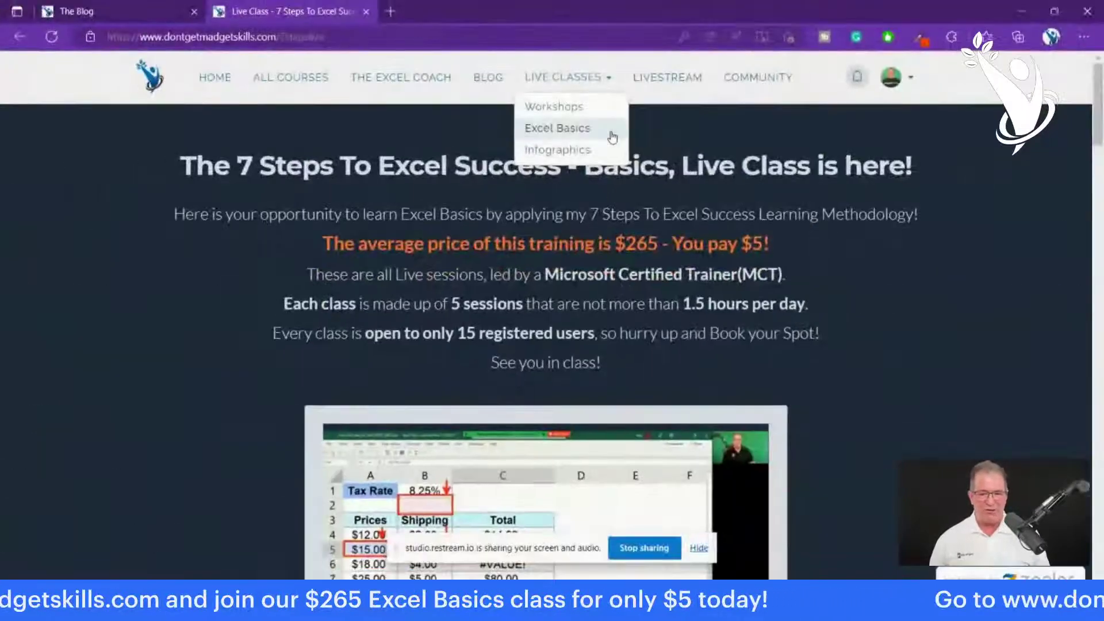
{"action": "scroll", "coordinate": [881, 276], "scroll_direction": "down", "scroll_amount": 4}
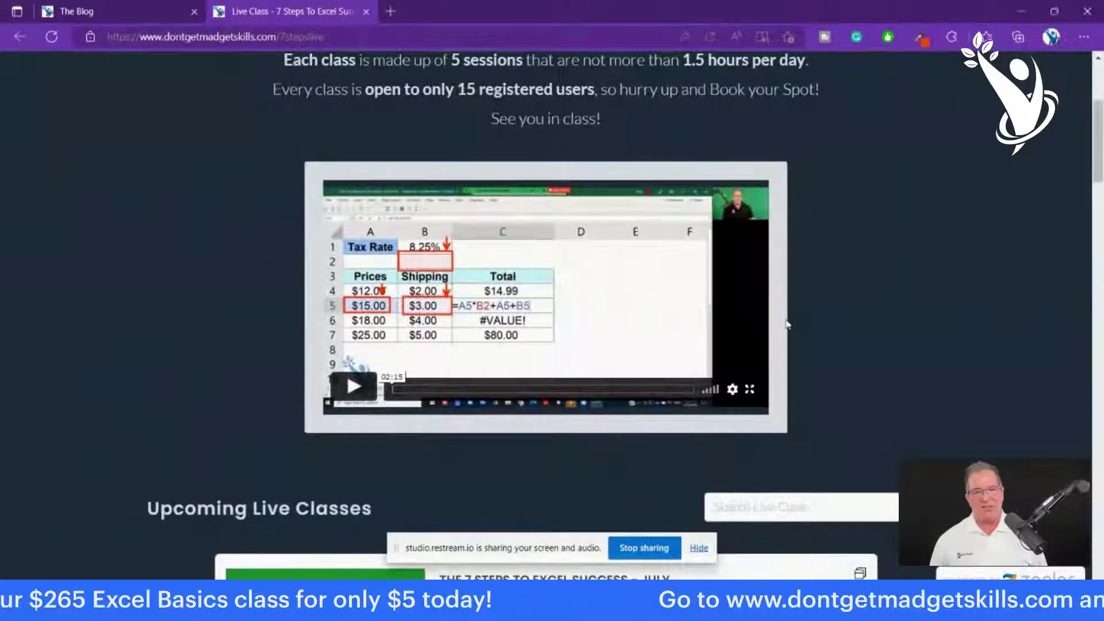
{"action": "scroll", "coordinate": [788, 315], "scroll_direction": "up", "scroll_amount": 1}
{"action": "scroll", "coordinate": [788, 316], "scroll_direction": "up", "scroll_amount": 2}
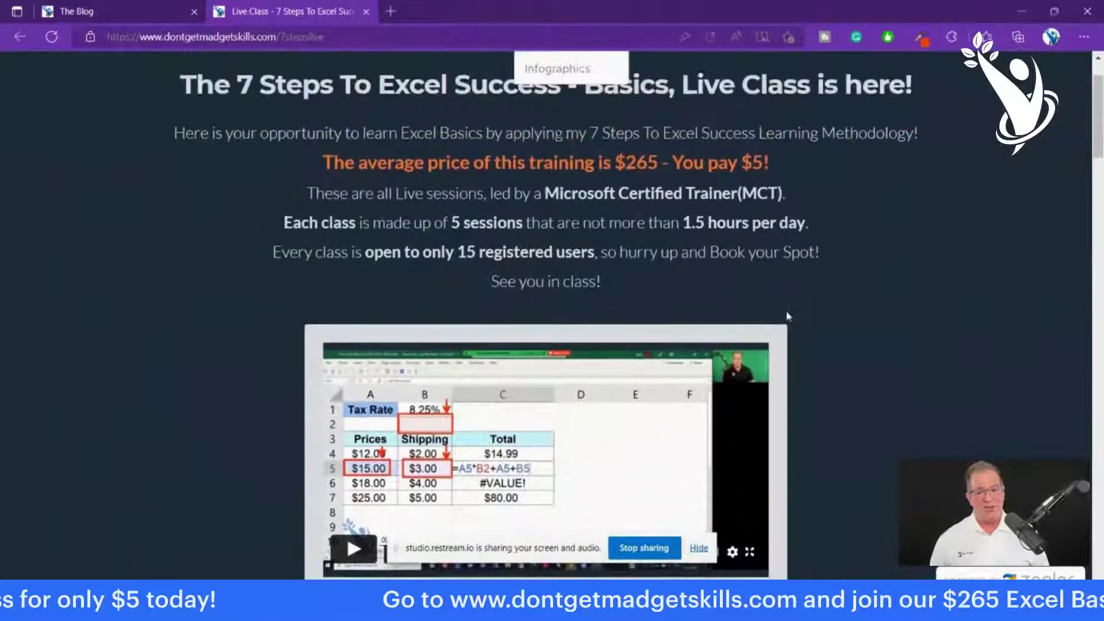
{"action": "scroll", "coordinate": [787, 315], "scroll_direction": "down", "scroll_amount": 3}
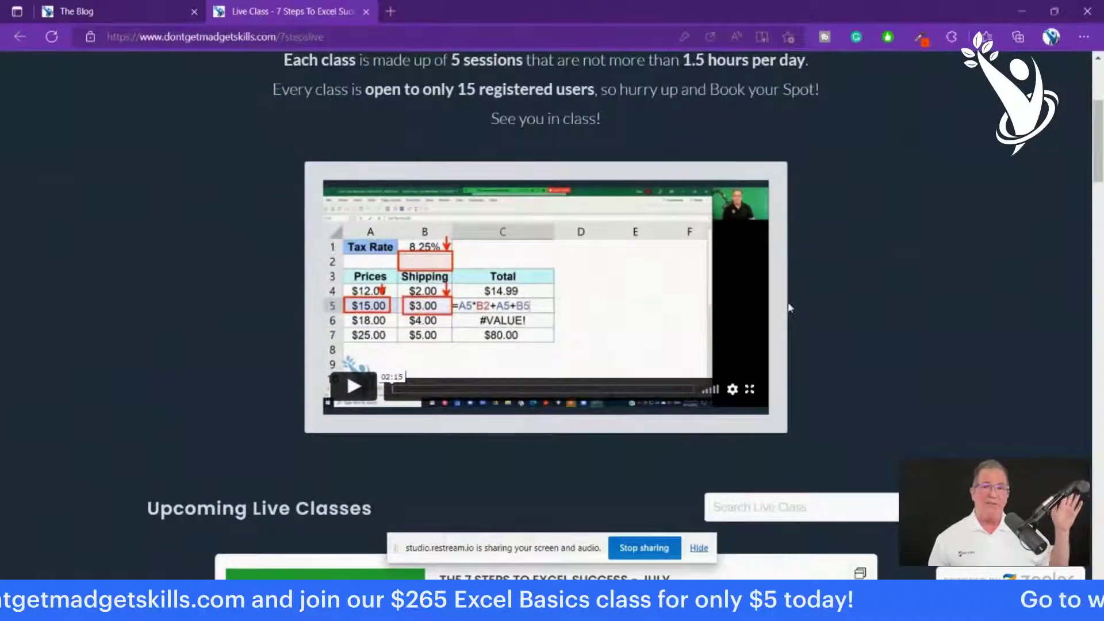
{"action": "scroll", "coordinate": [788, 308], "scroll_direction": "down", "scroll_amount": 6}
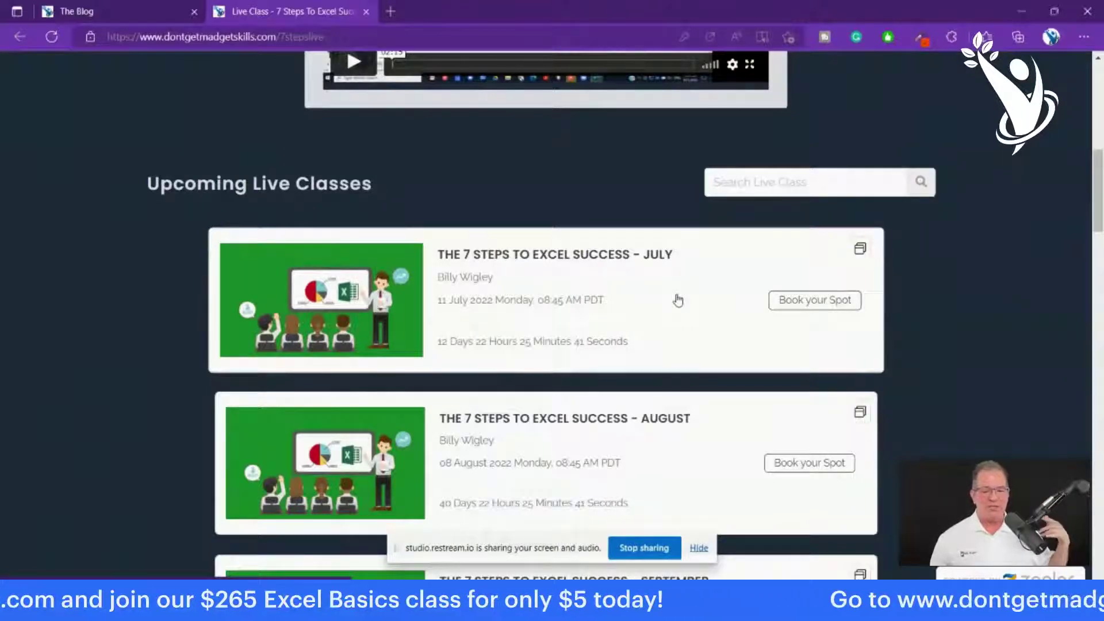
- Open the July class registration page, look through its day-by-day course outline, and close that page again
{"action": "left_click", "coordinate": [616, 304]}
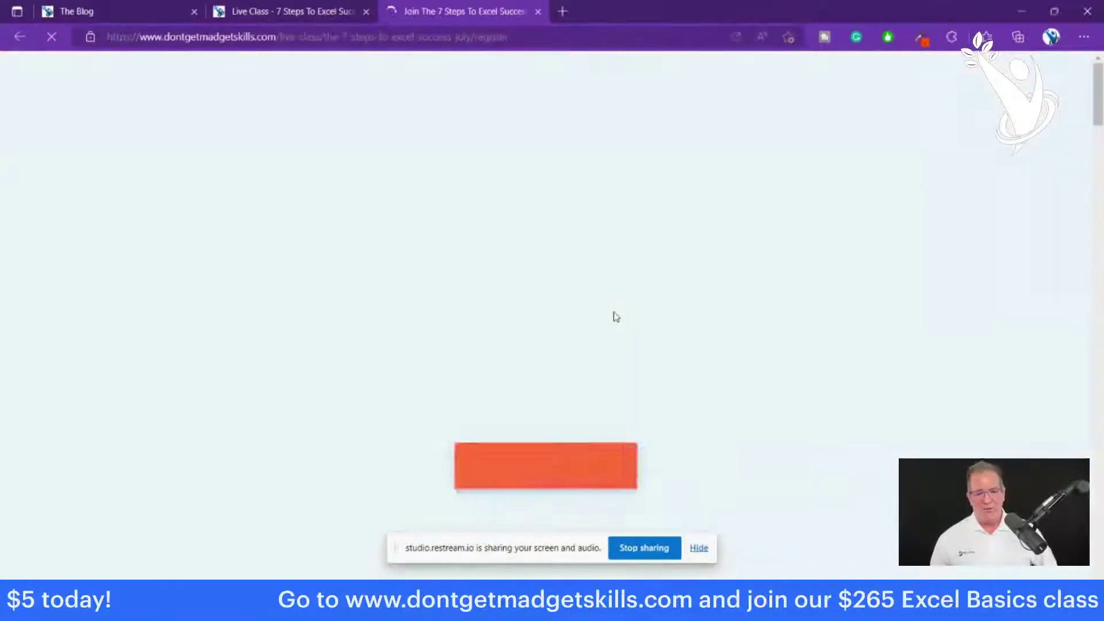
{"action": "scroll", "coordinate": [612, 265], "scroll_direction": "down", "scroll_amount": 20}
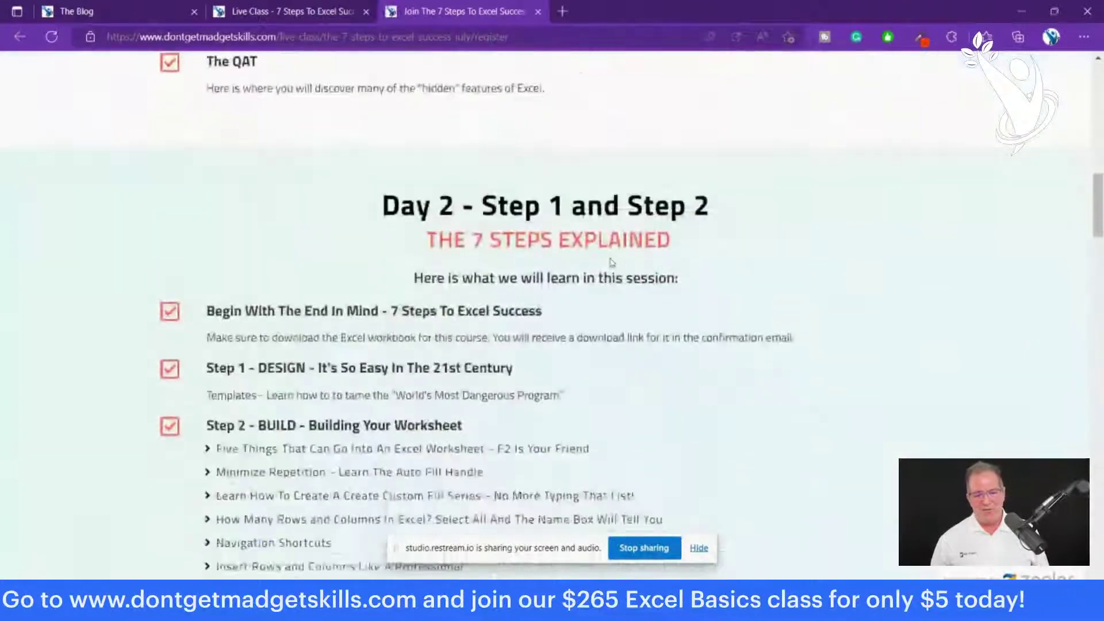
{"action": "scroll", "coordinate": [610, 259], "scroll_direction": "up", "scroll_amount": 20}
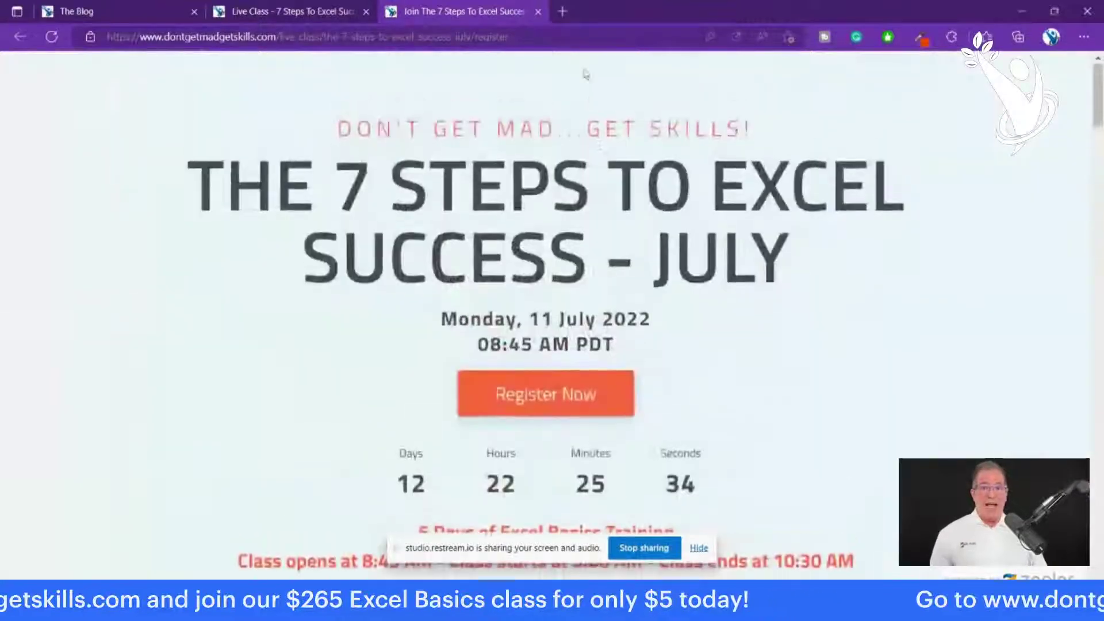
{"action": "left_click", "coordinate": [539, 12]}
{"action": "scroll", "coordinate": [446, 299], "scroll_direction": "up", "scroll_amount": 10}
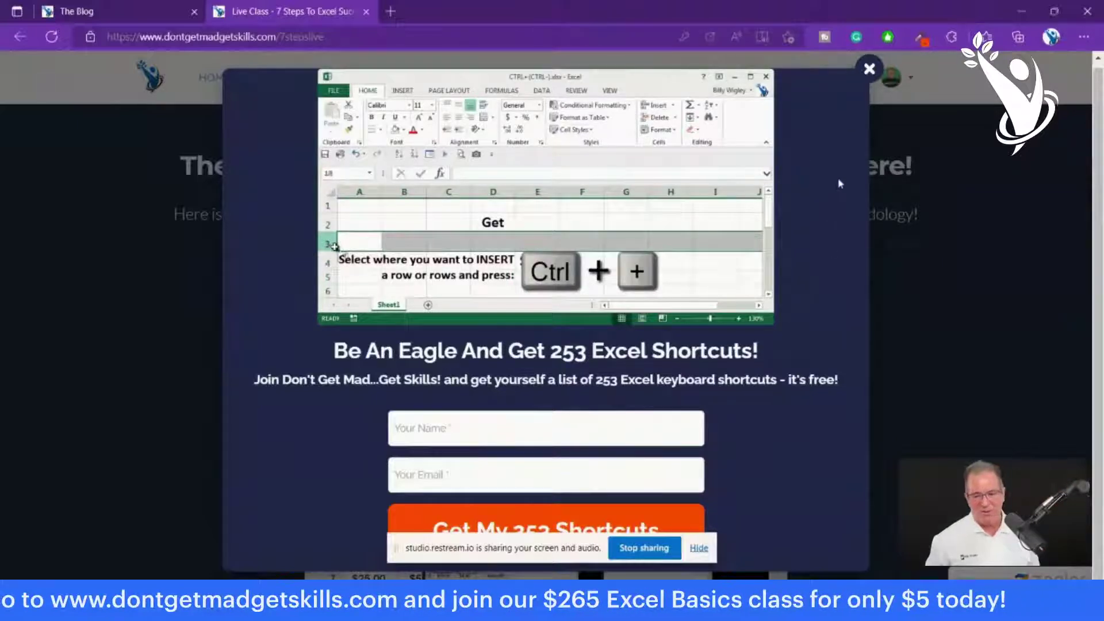
- Dismiss the Excel shortcuts offer, open the Community page, look through the posts in its feed, and close the page
{"action": "left_click", "coordinate": [869, 70]}
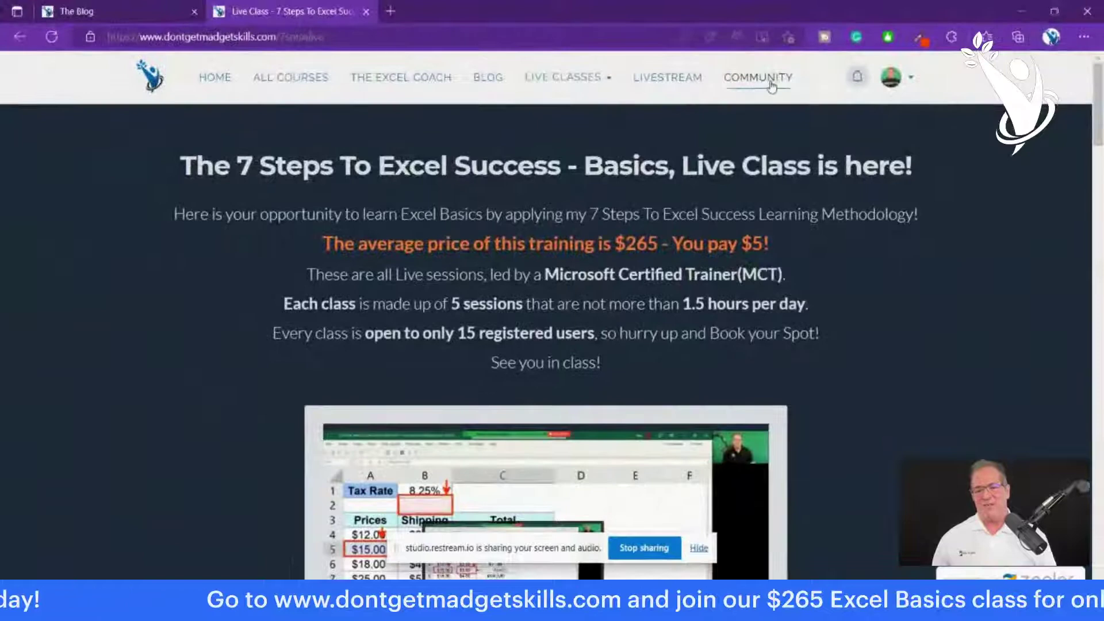
{"action": "left_click", "coordinate": [765, 102]}
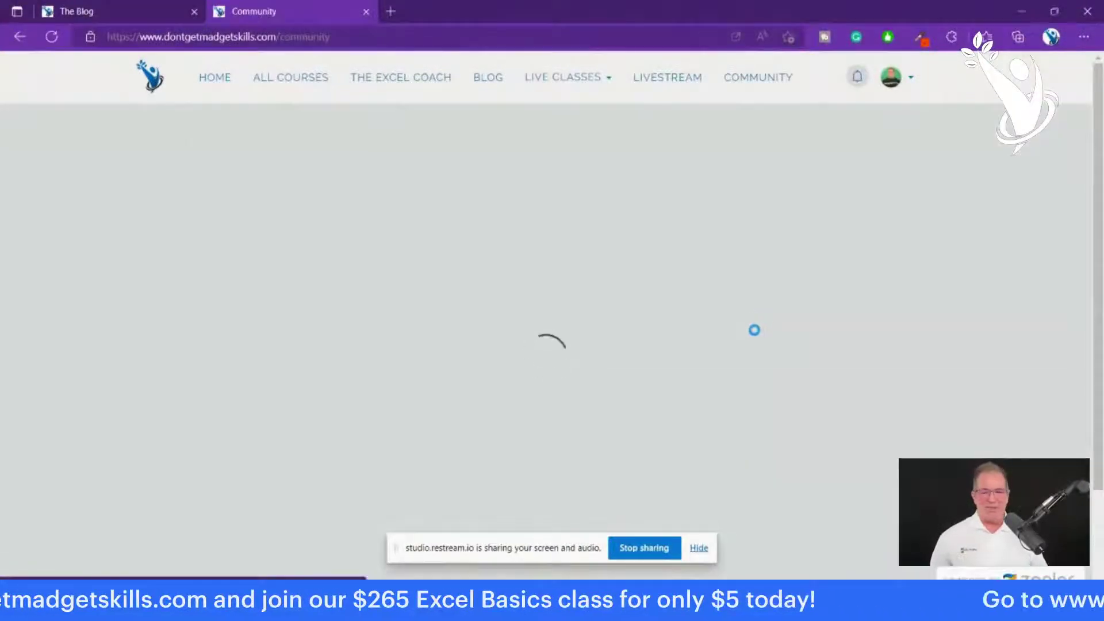
{"action": "scroll", "coordinate": [746, 345], "scroll_direction": "down", "scroll_amount": 2}
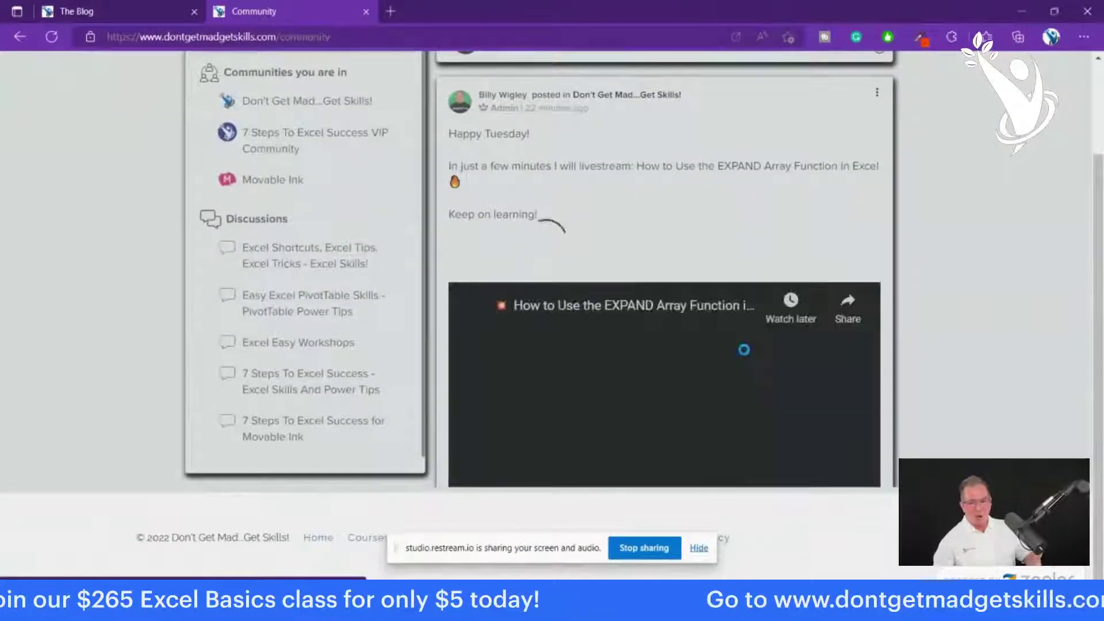
{"action": "scroll", "coordinate": [741, 348], "scroll_direction": "down", "scroll_amount": 5}
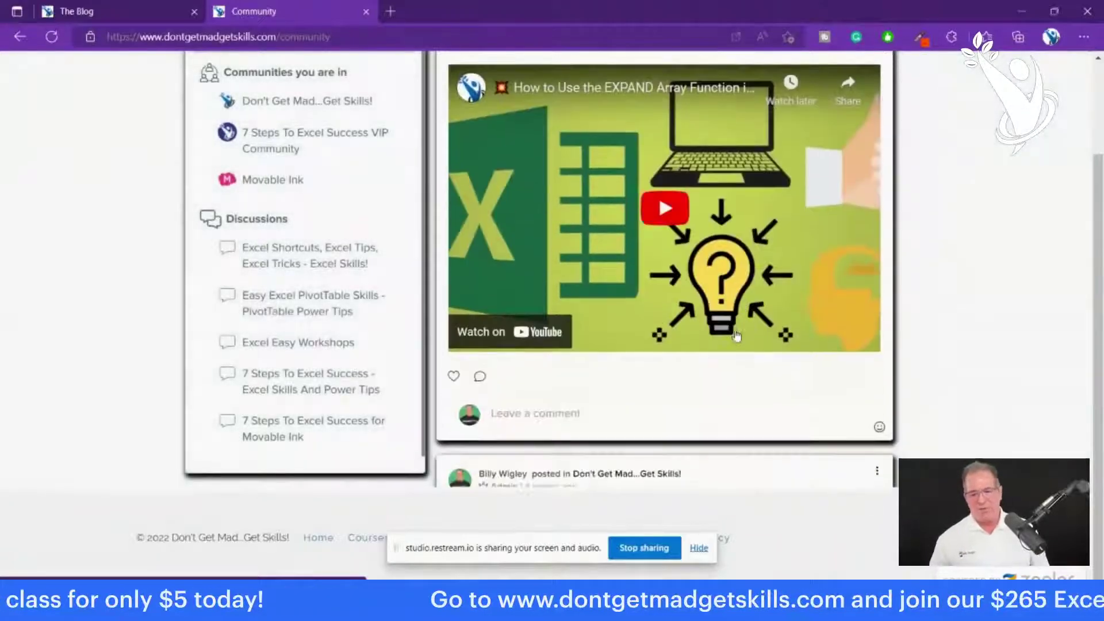
{"action": "scroll", "coordinate": [730, 339], "scroll_direction": "down", "scroll_amount": 9}
{"action": "scroll", "coordinate": [684, 362], "scroll_direction": "up", "scroll_amount": 2}
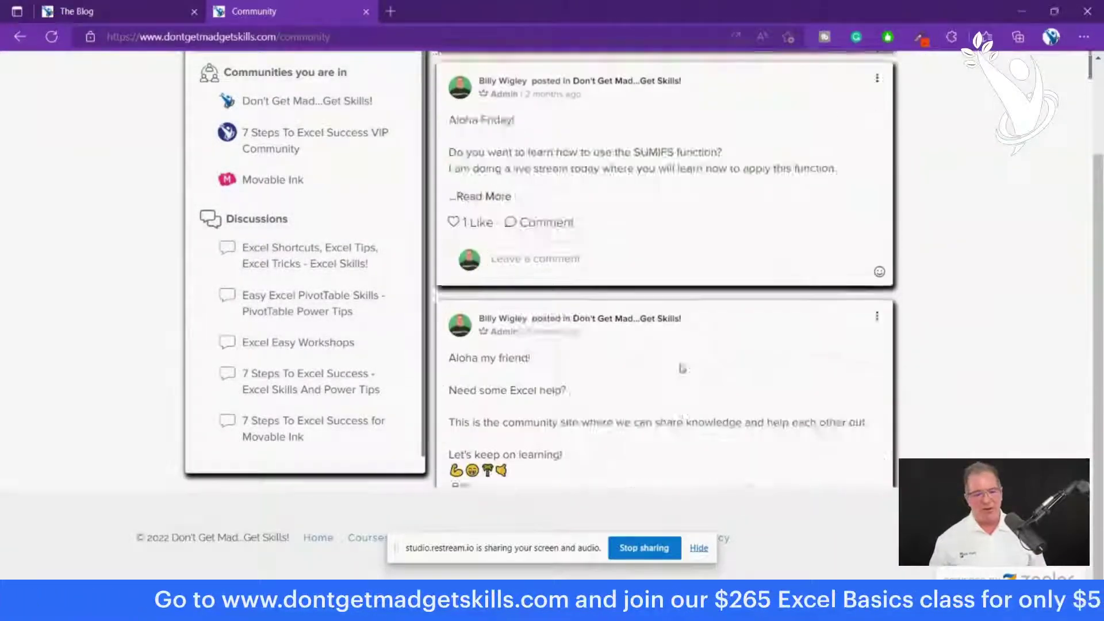
{"action": "scroll", "coordinate": [682, 368], "scroll_direction": "up", "scroll_amount": 14}
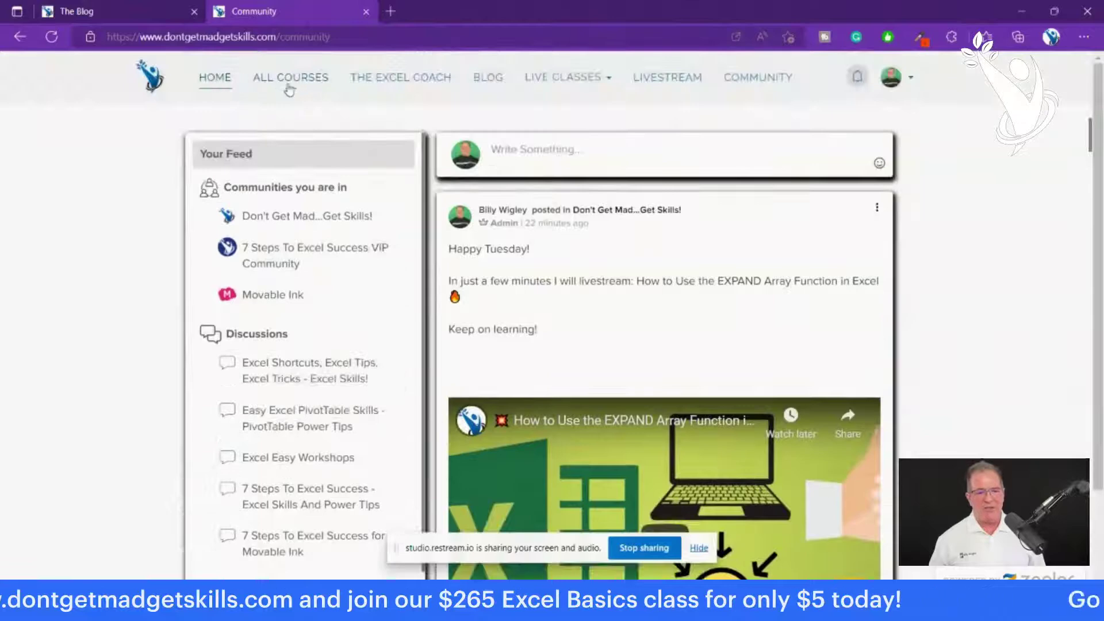
{"action": "left_click", "coordinate": [367, 12]}
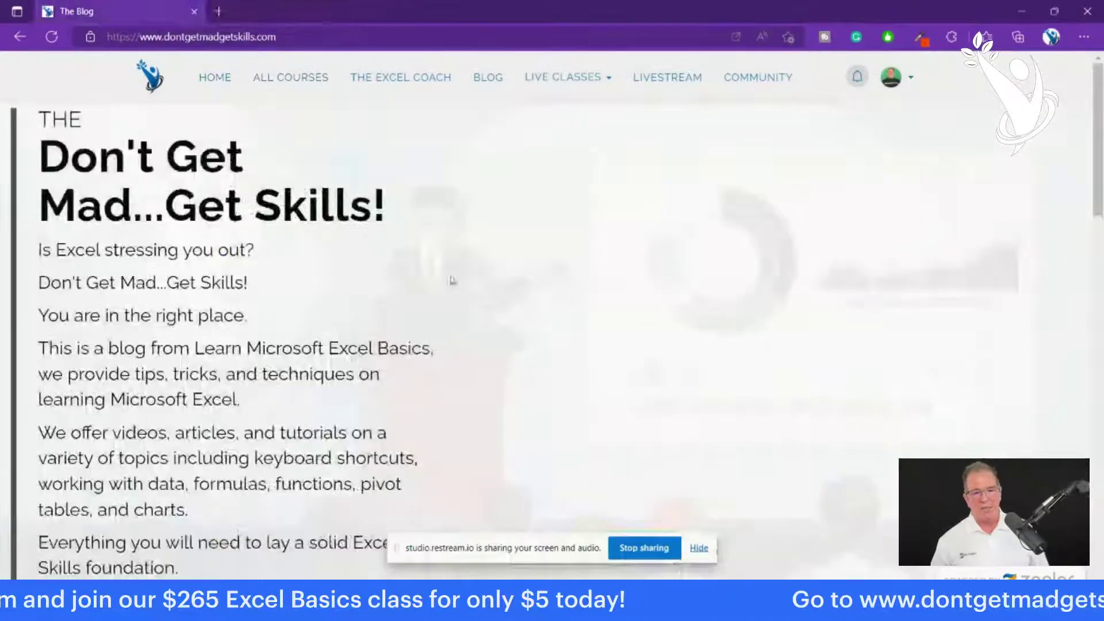